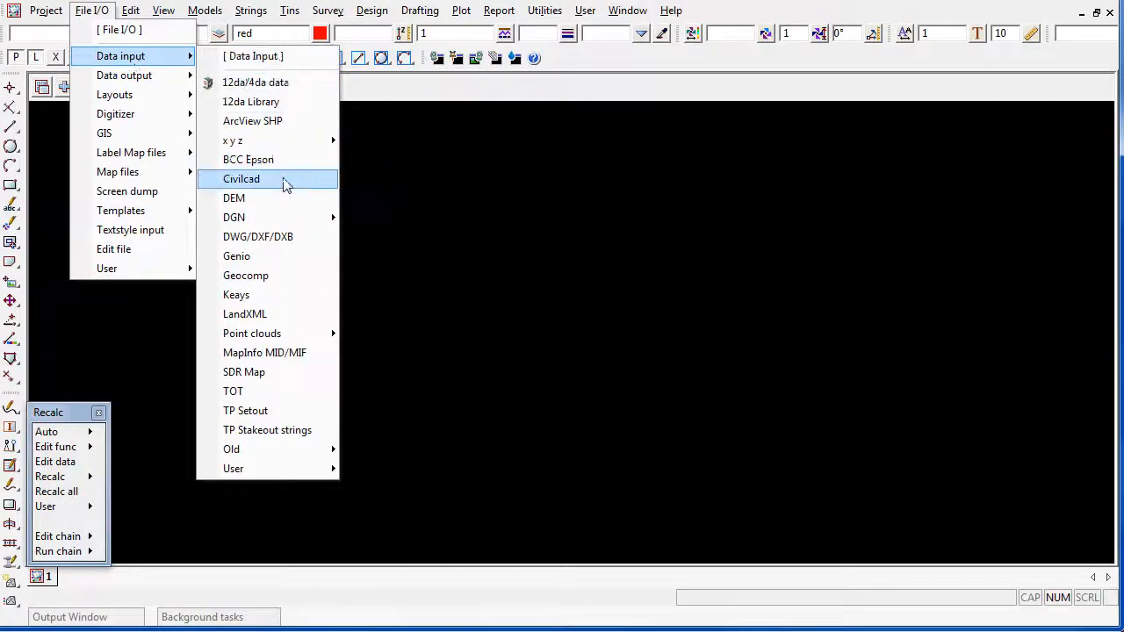
Import the Civilcad file 02170.AS5 with the model prefix "survey" and close the import once it is read
left_click(285, 179)
left_click(418, 151)
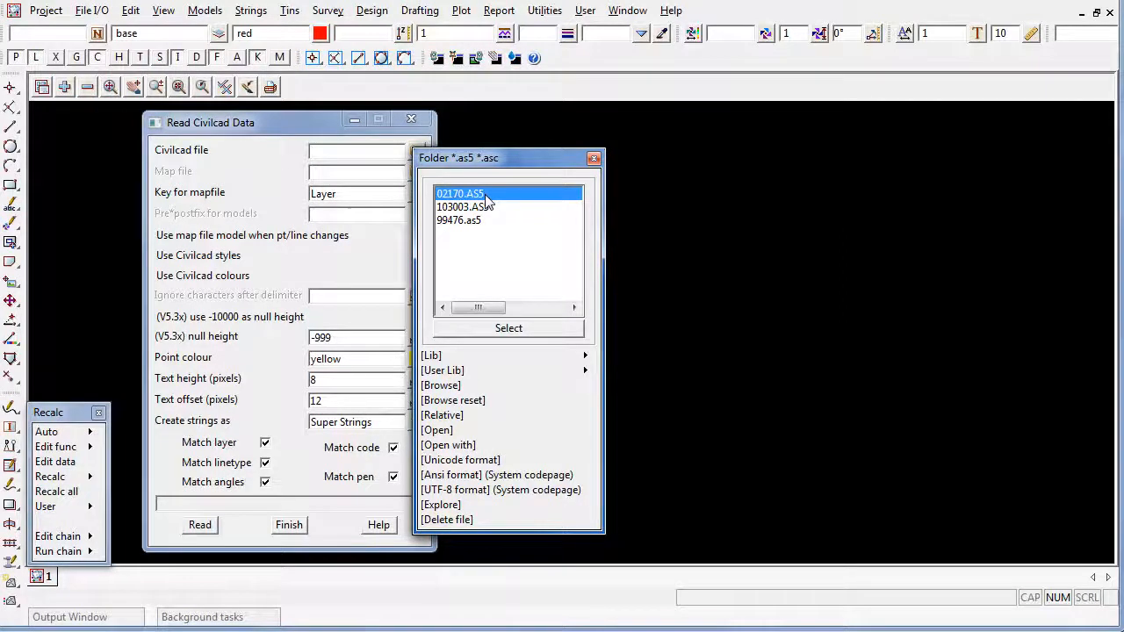
double_click(486, 202)
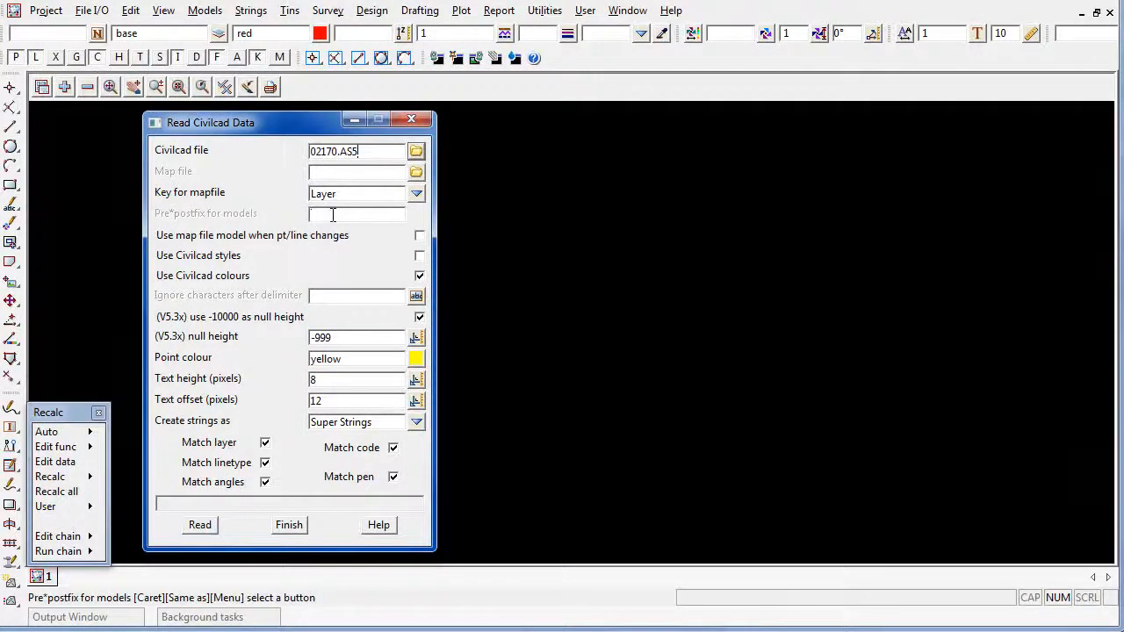
type("survey")
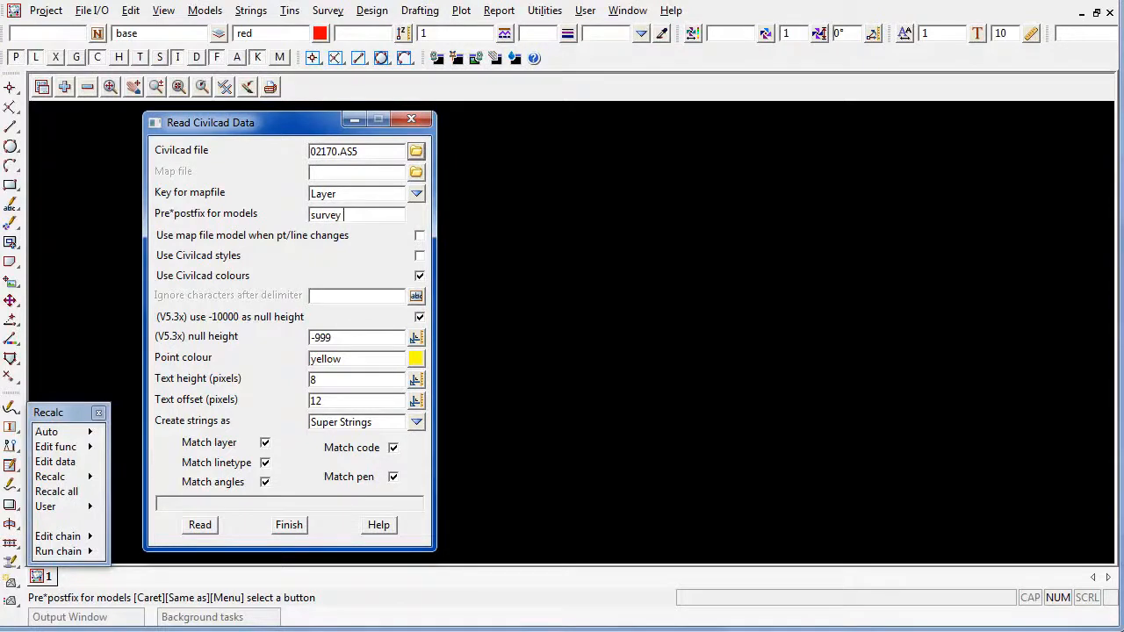
left_click(199, 526)
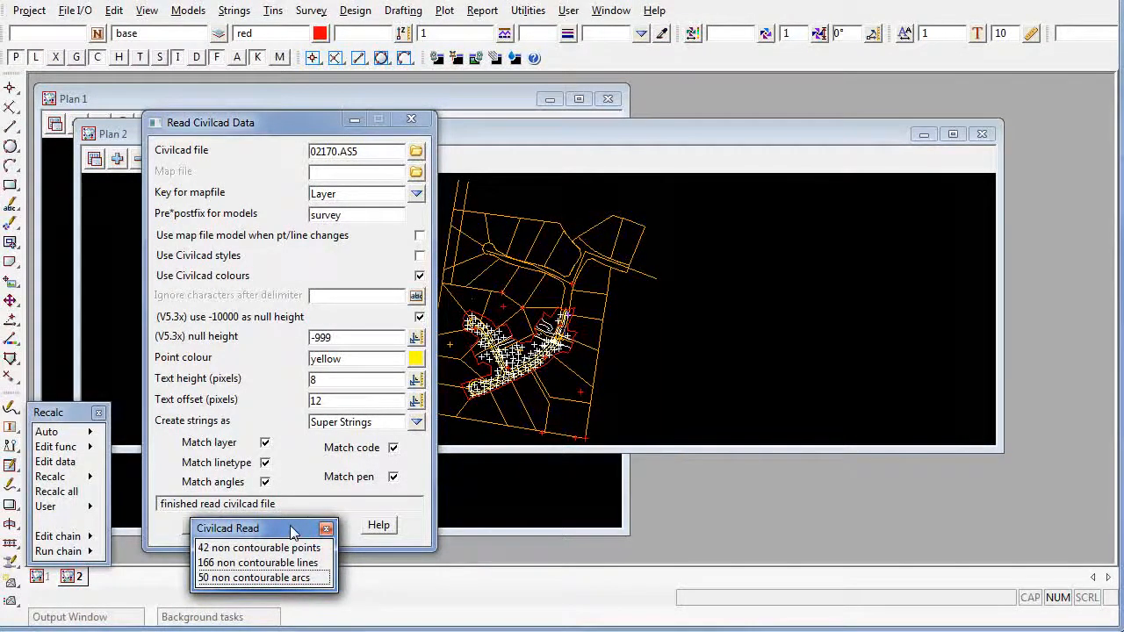
key("Escape")
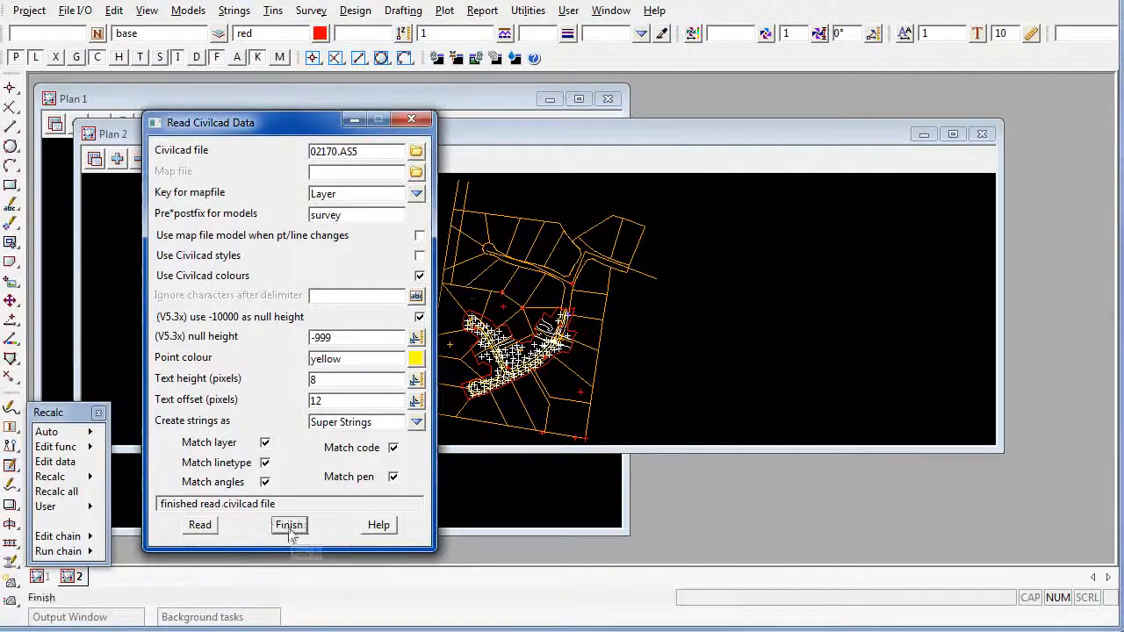
left_click(288, 525)
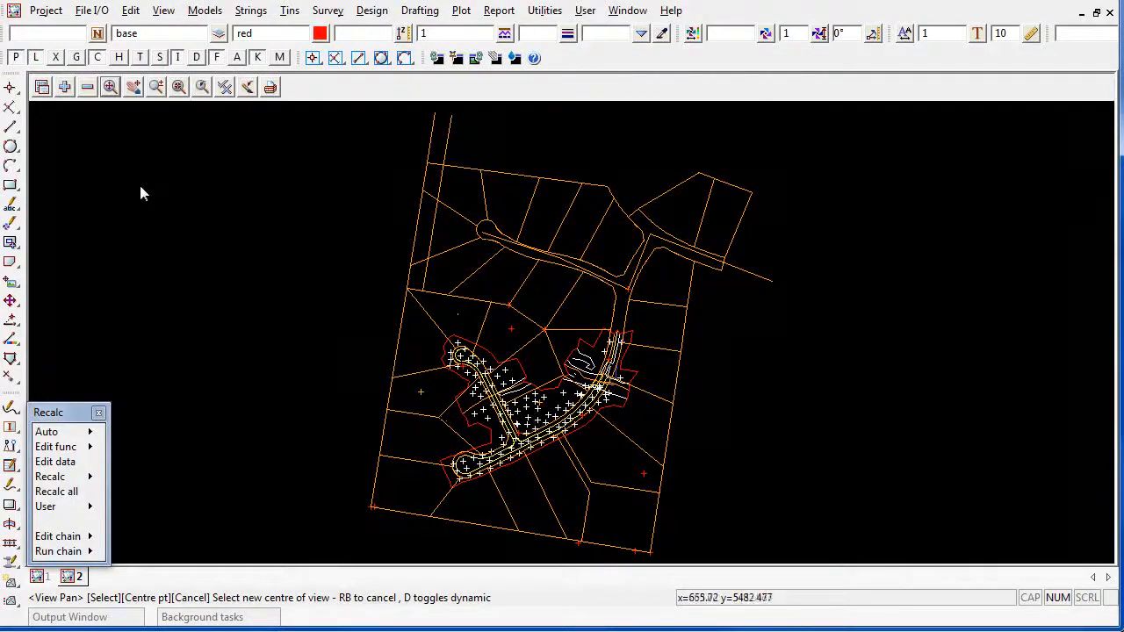
Remove the survey BDY, EASEMENT and TRAV models and the remaining lot lines from view 2 by picking their strings
left_click(88, 91)
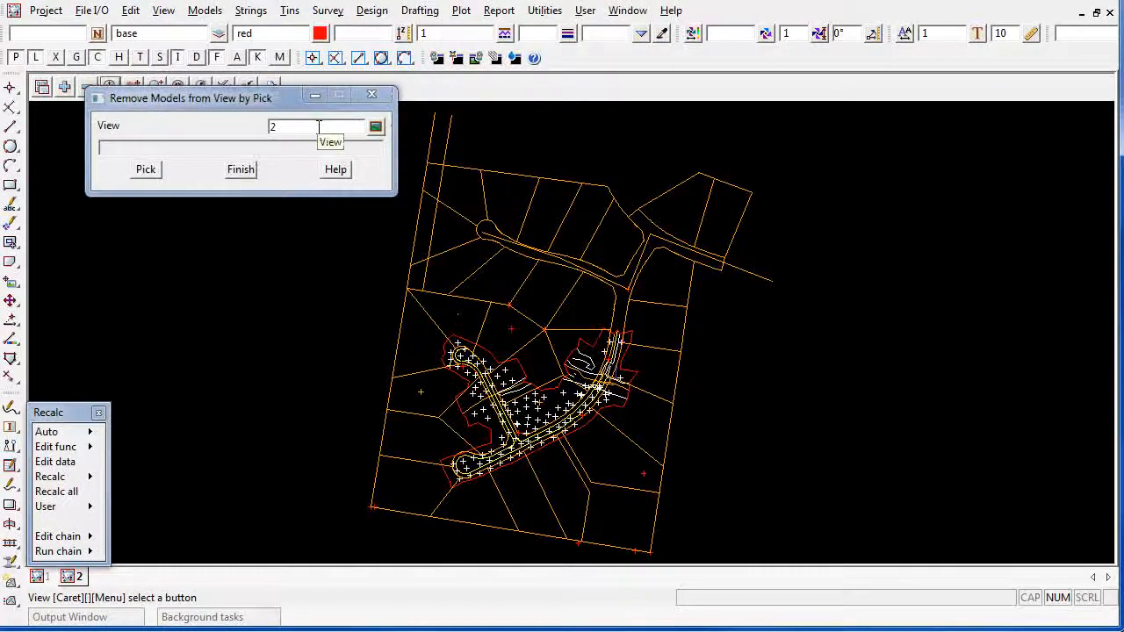
left_click(524, 175)
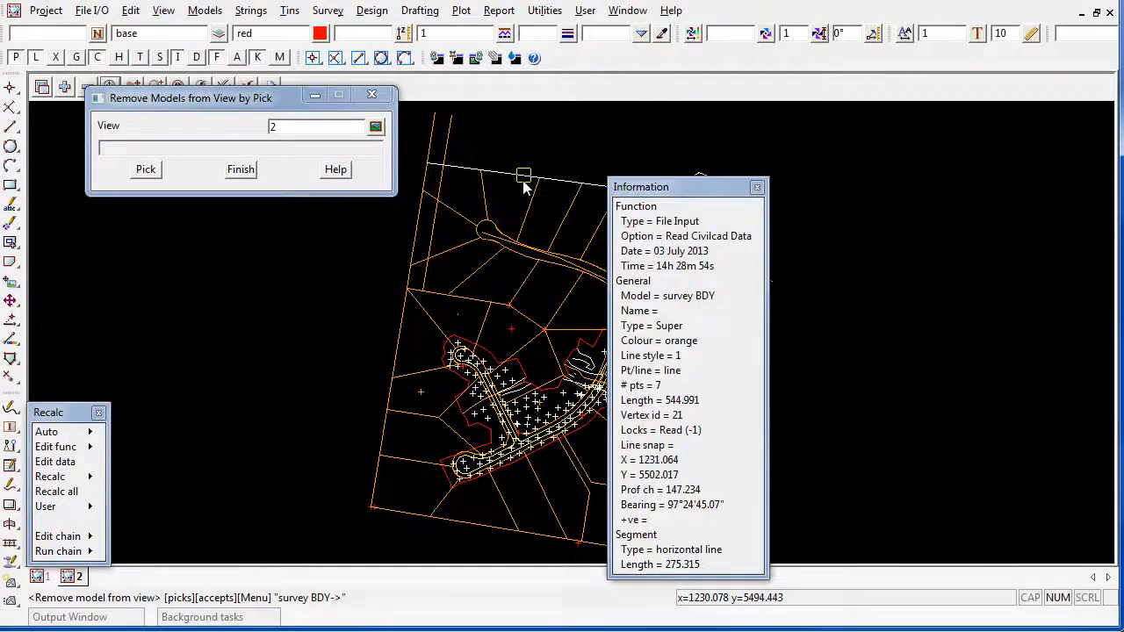
middle_click(524, 183)
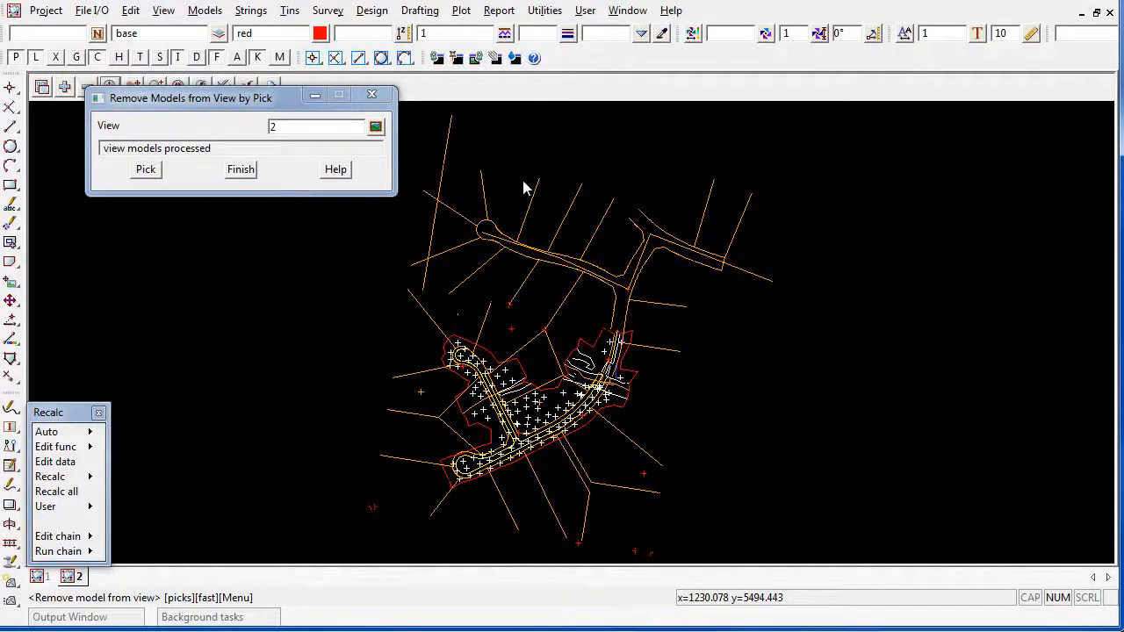
left_click(445, 136)
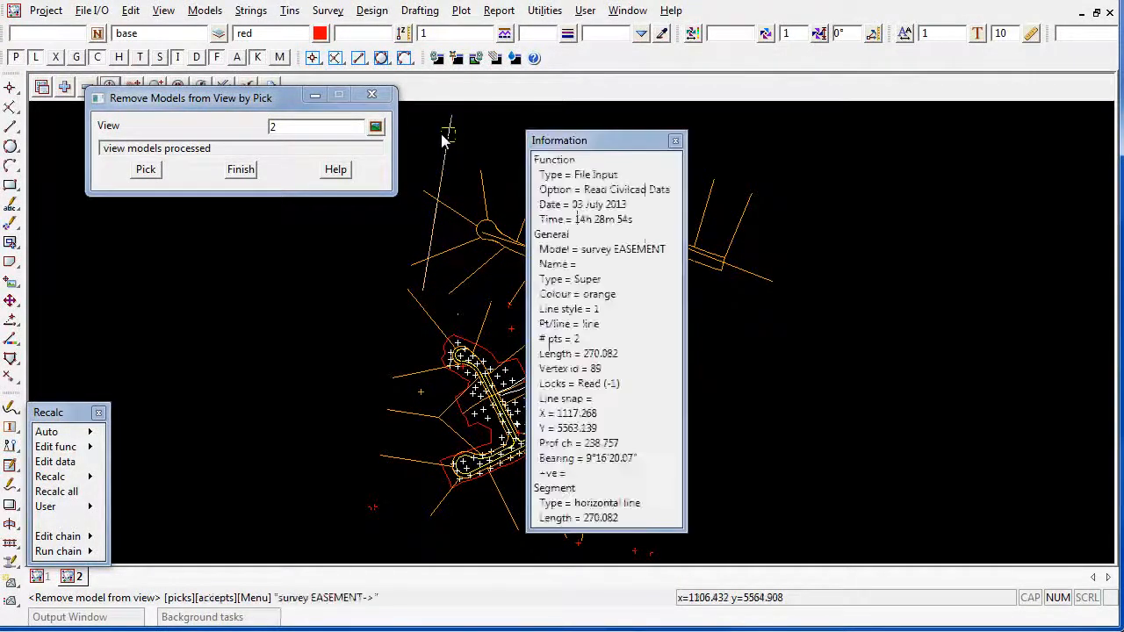
left_click(457, 205)
middle_click(455, 207)
left_click(455, 207)
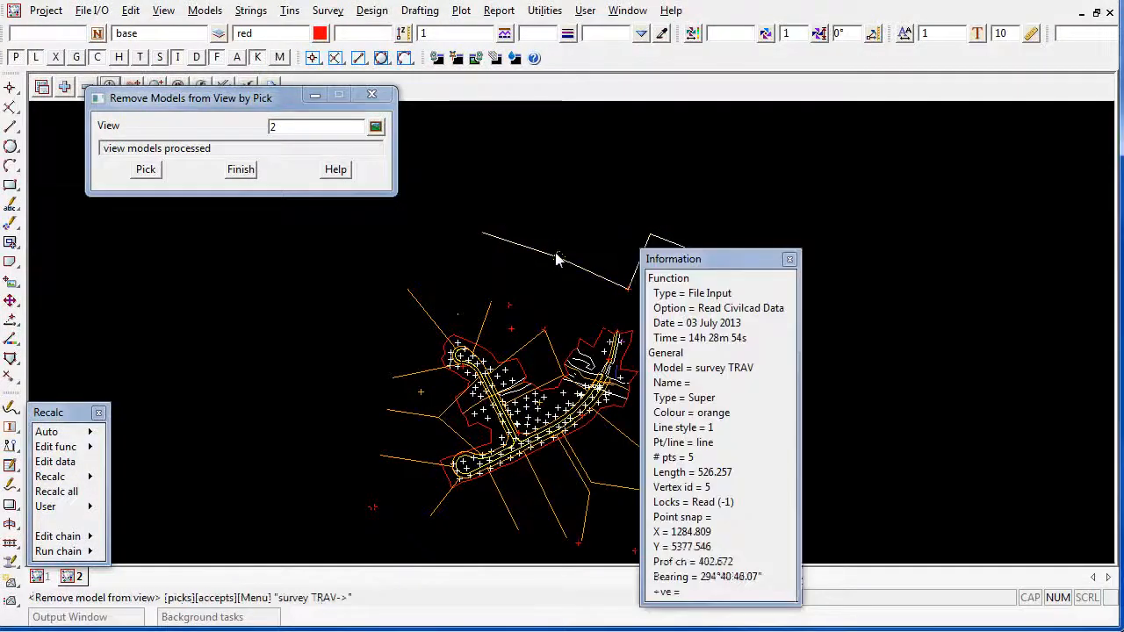
middle_click(455, 207)
left_click(423, 313)
middle_click(422, 313)
Remove the survey LOTS AREA, TR and LOTS NUMBE models from view 2 by picking, and finish the removal
left_click(421, 395)
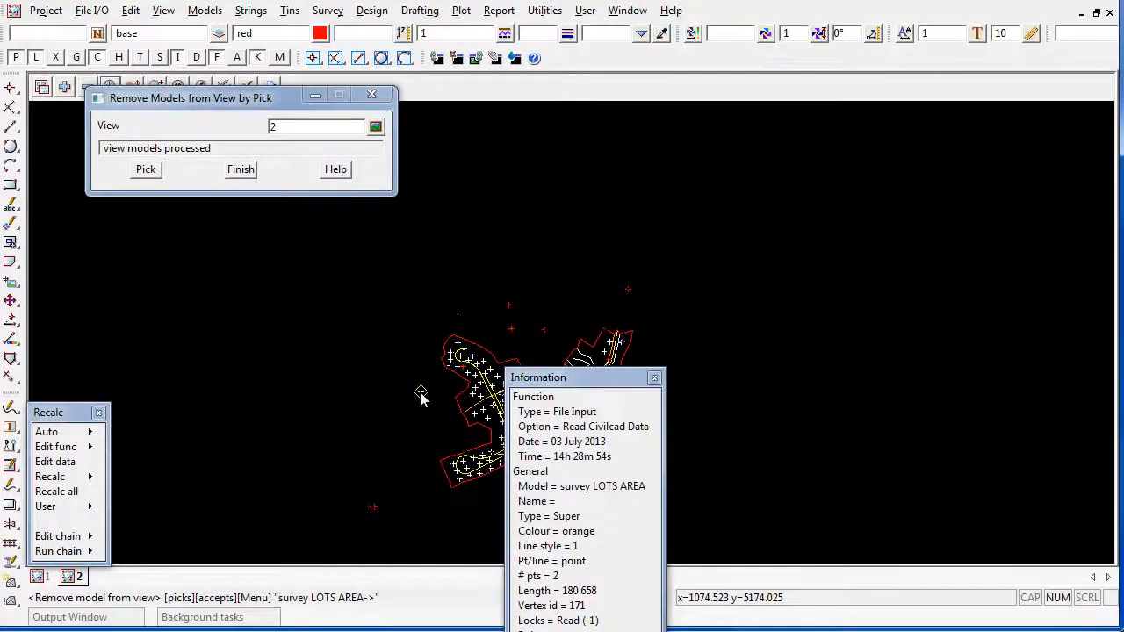
middle_click(421, 395)
left_click(372, 512)
middle_click(372, 512)
left_click(372, 510)
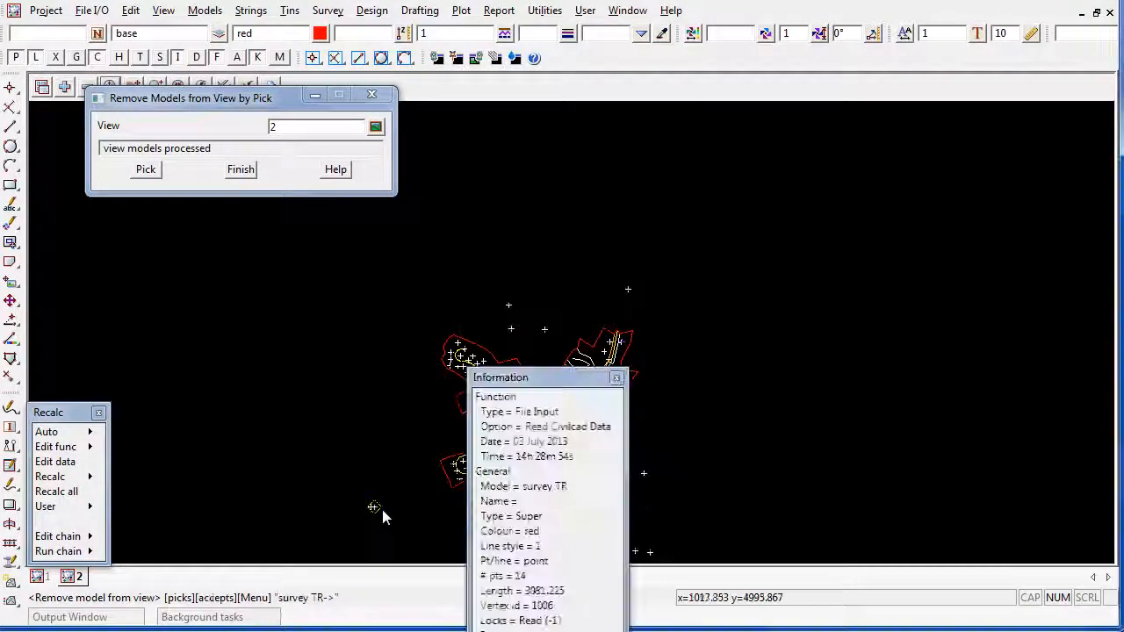
middle_click(374, 510)
left_click(591, 498)
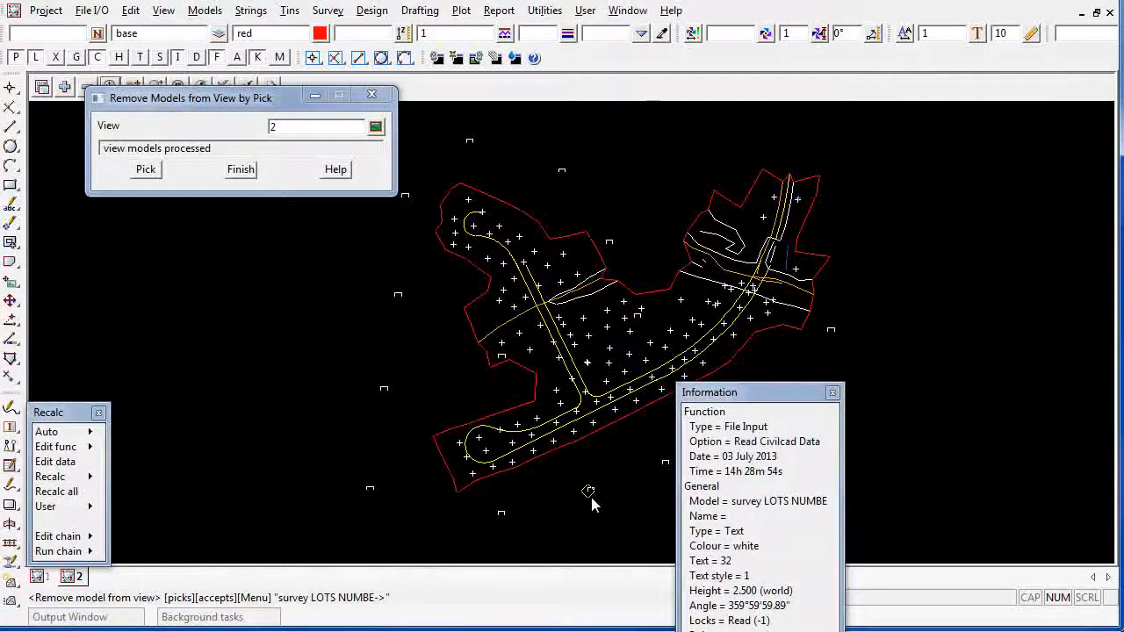
middle_click(591, 497)
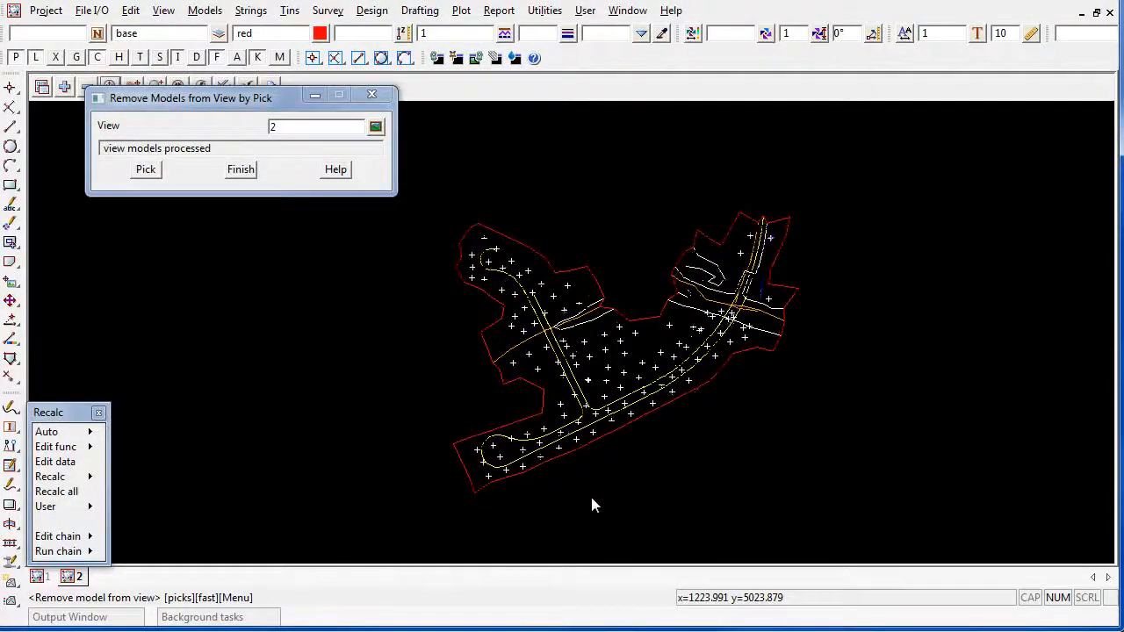
left_click(241, 168)
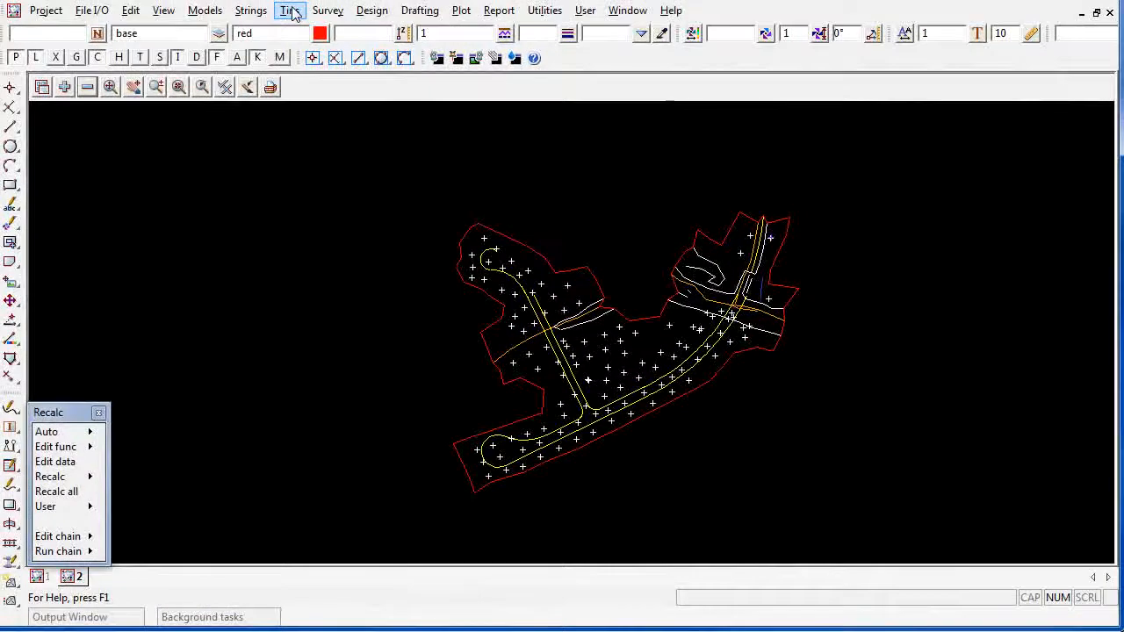
Check the breaklines of view 2 with intersections going to model temp in cyan, and pick temp for adding to the view
left_click(292, 12)
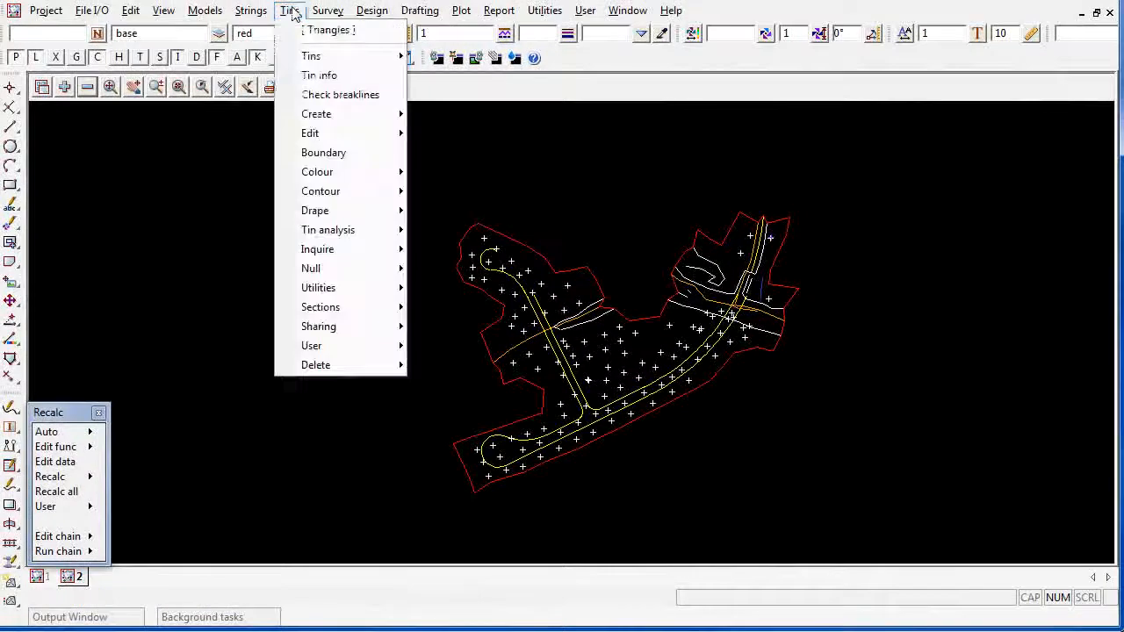
left_click(339, 96)
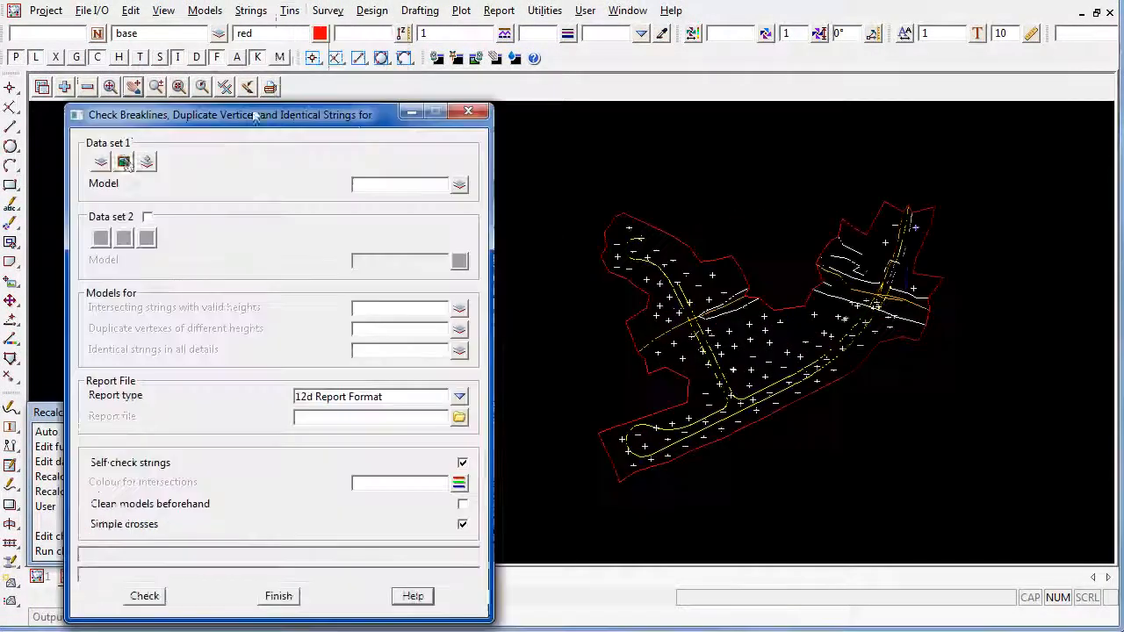
left_click(124, 163)
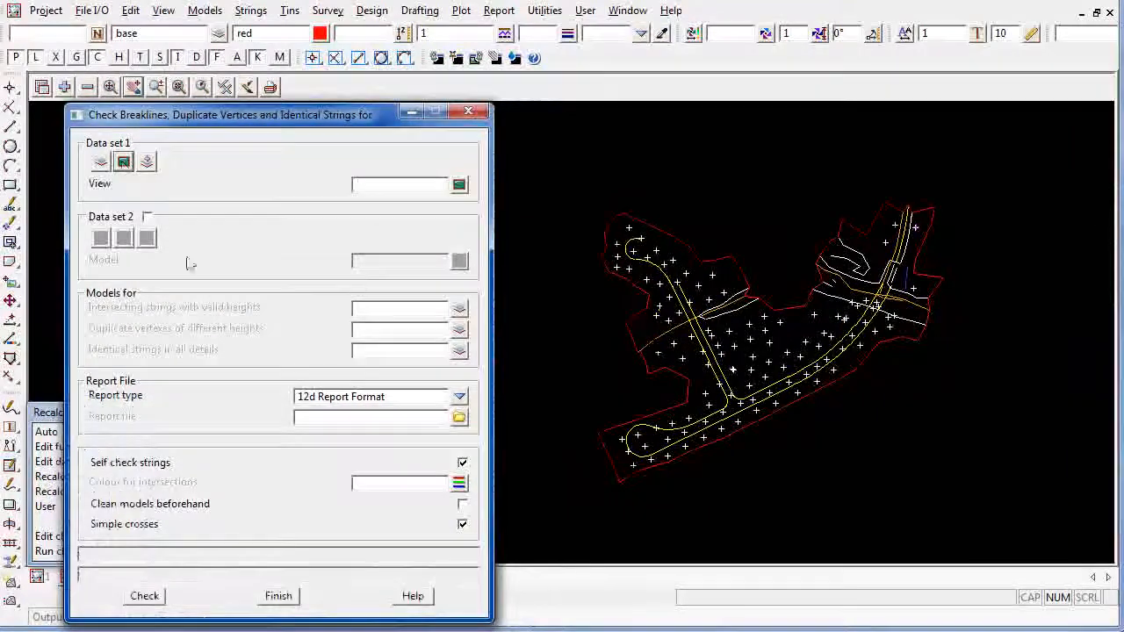
left_click(459, 185)
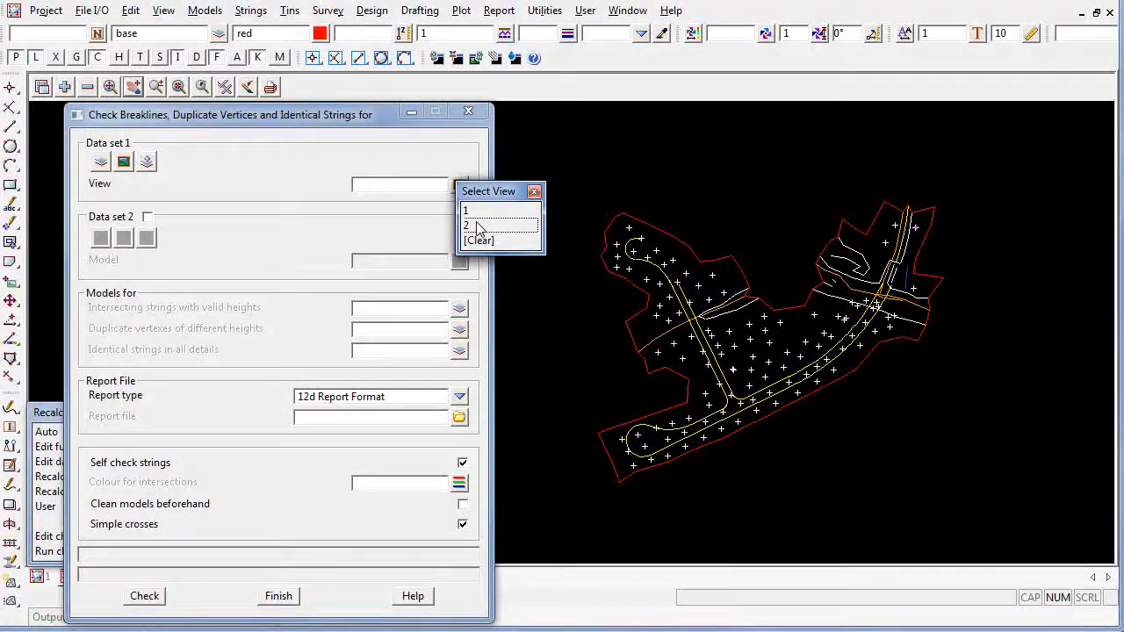
left_click(478, 226)
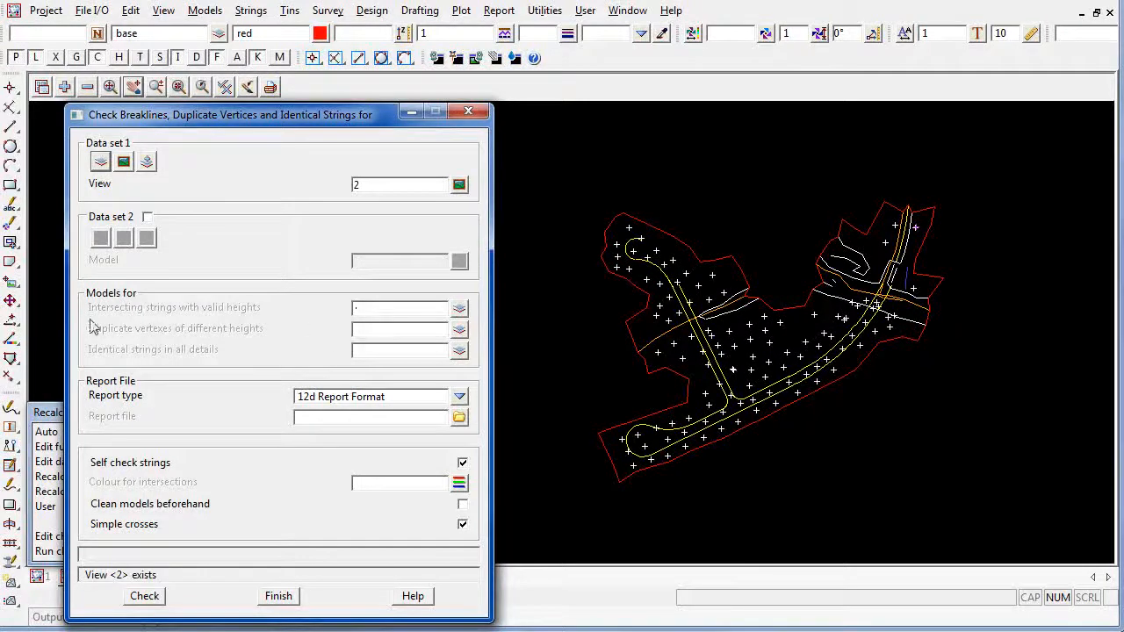
left_click(381, 310)
type("temp")
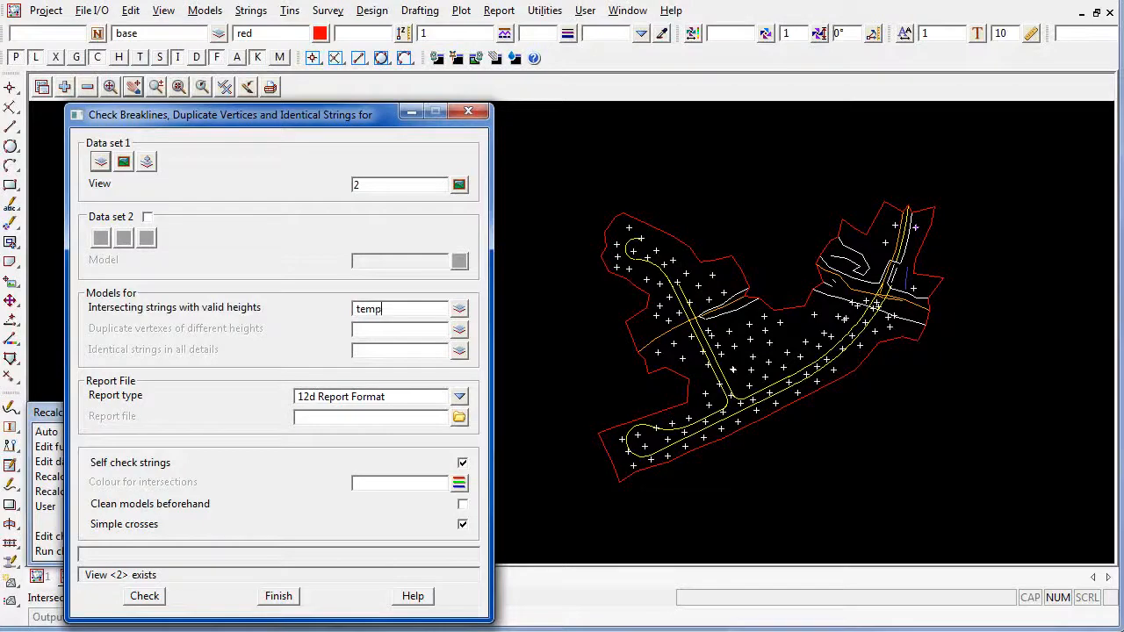
left_click(459, 483)
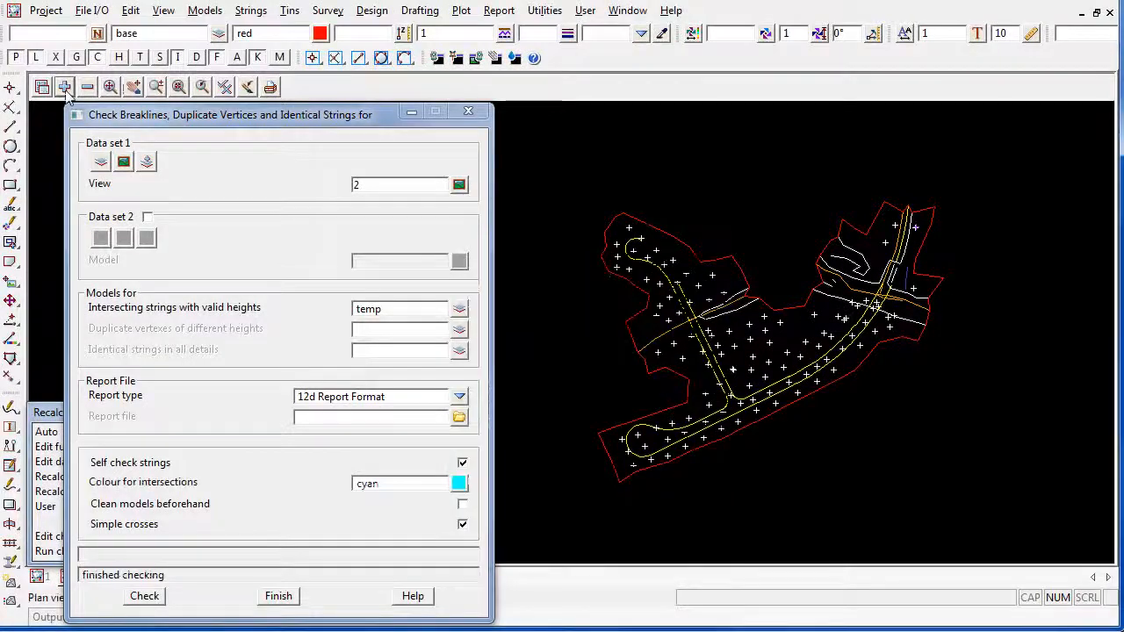
left_click(64, 86)
left_click(131, 132)
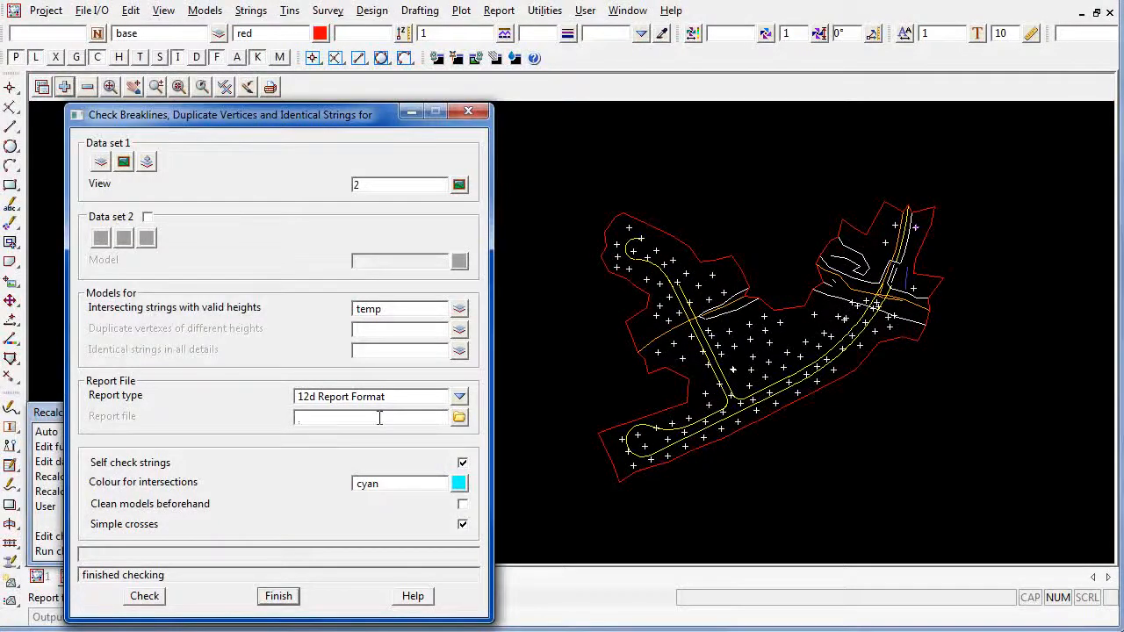
Rerun the breakline check with a report file named temp intersections, review the report, and close both the report and the check
type("temp intersections")
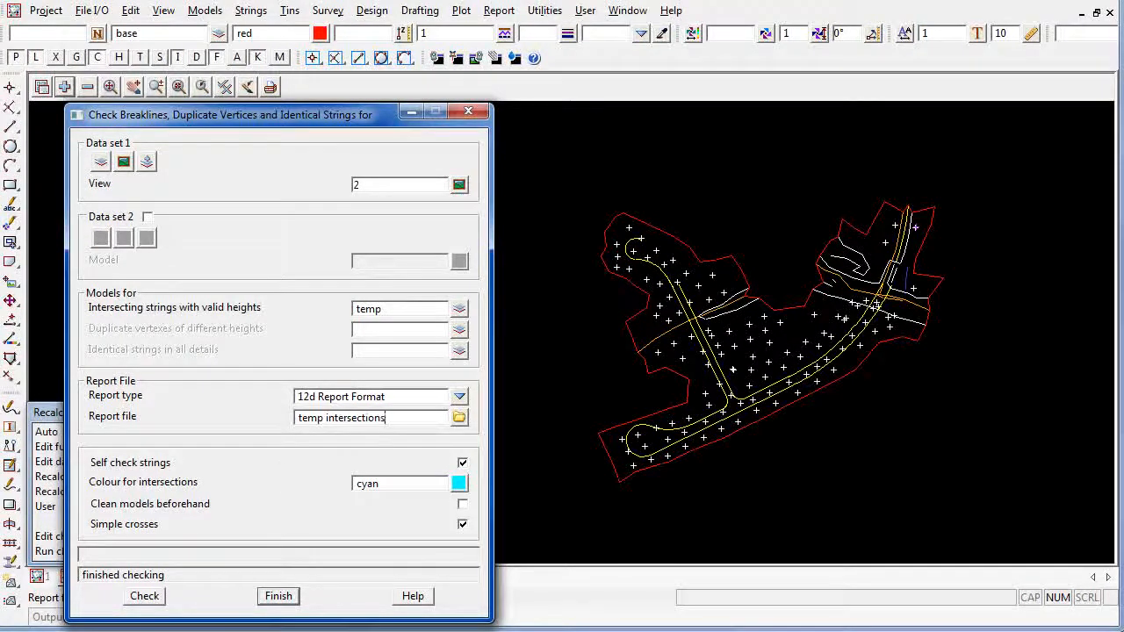
key("Return")
left_click(146, 597)
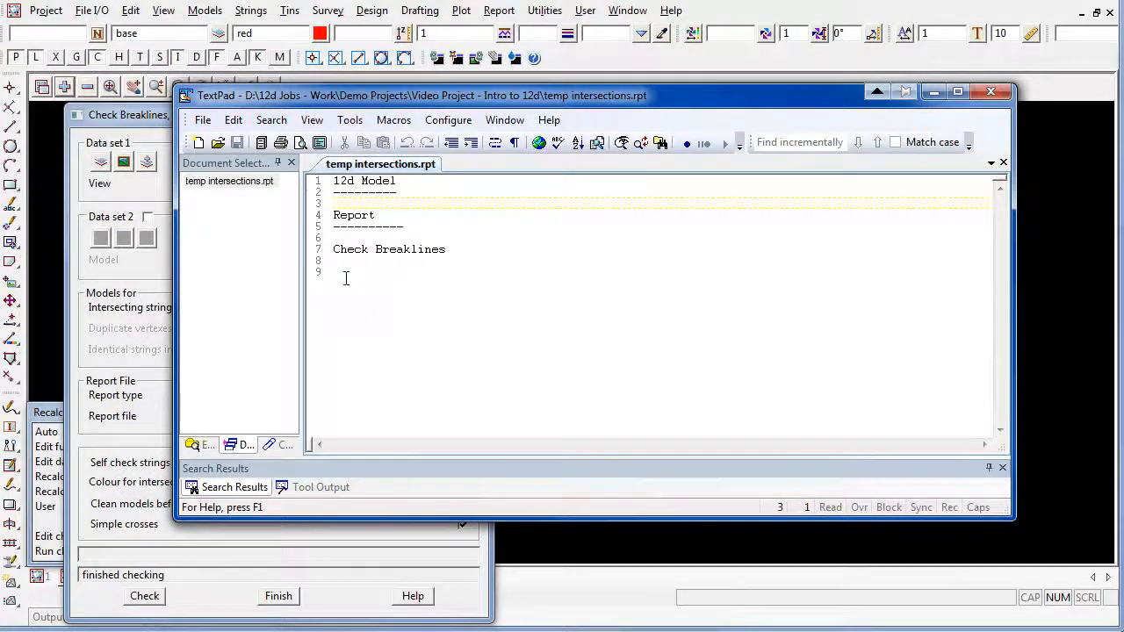
key("alt+F4")
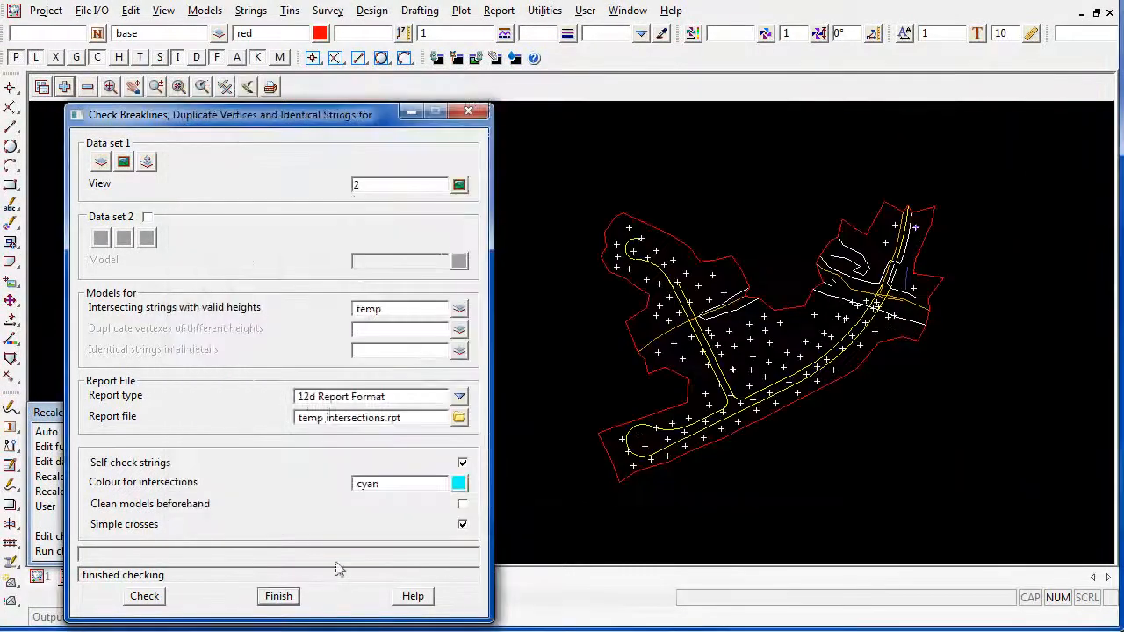
left_click(279, 596)
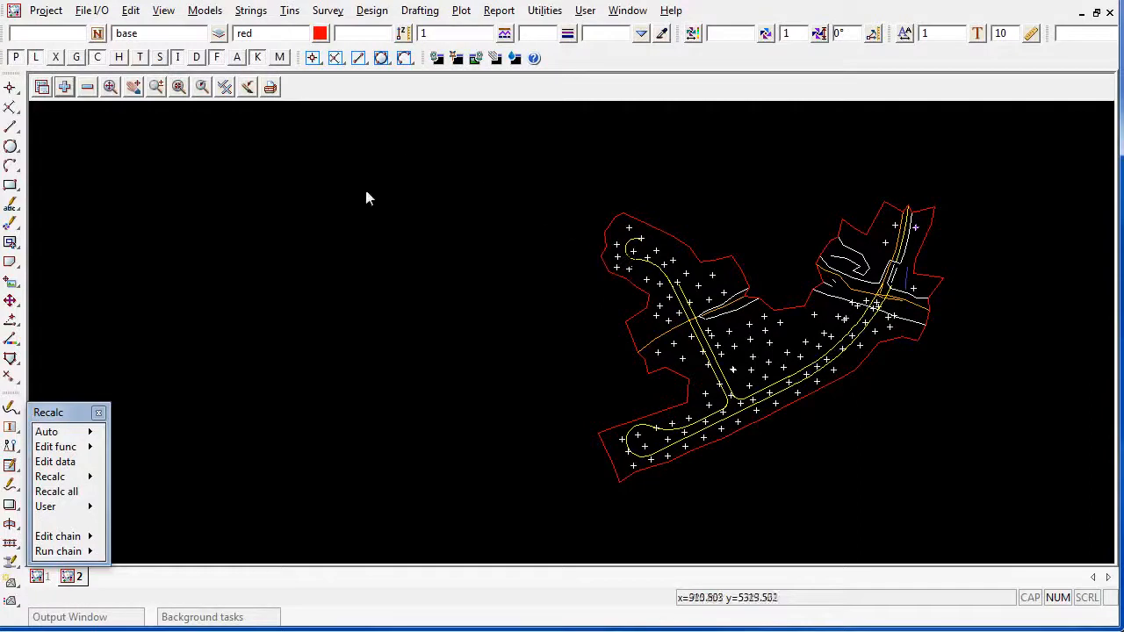
Set up a data triangulation for a new green tin named natural surface
left_click(290, 23)
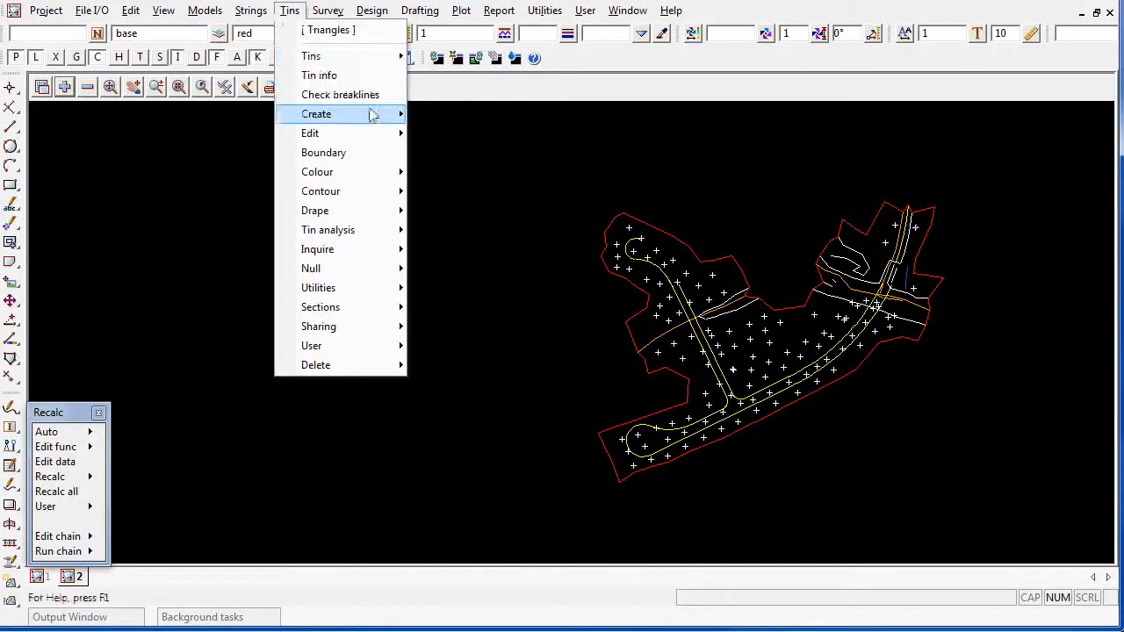
mouse_move(373, 114)
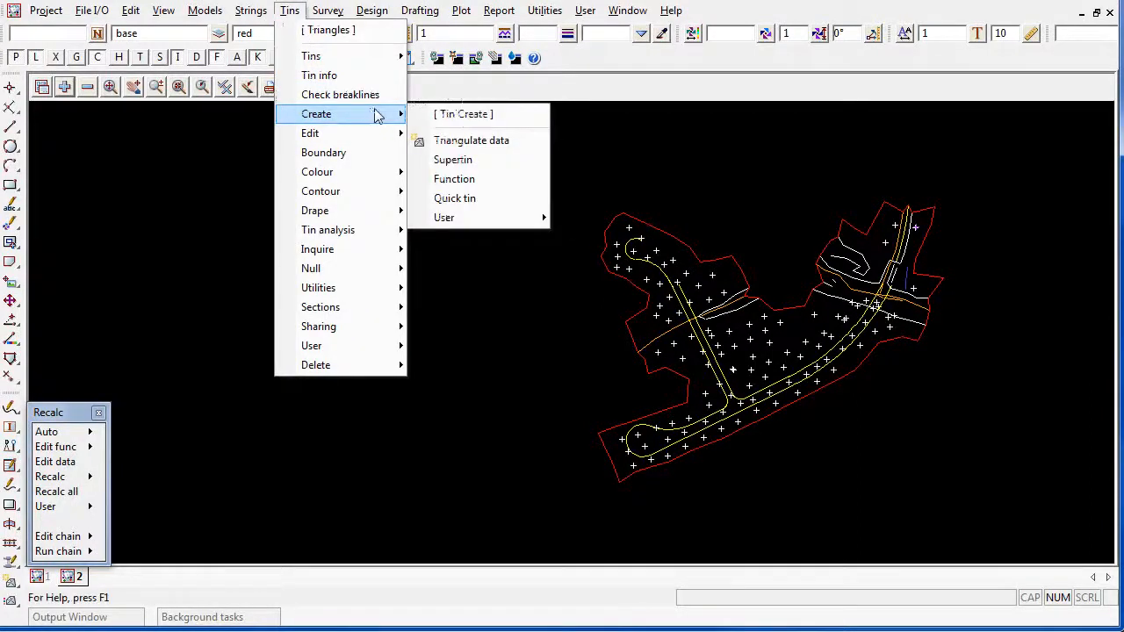
left_click(507, 140)
type("natural surface")
key("Return")
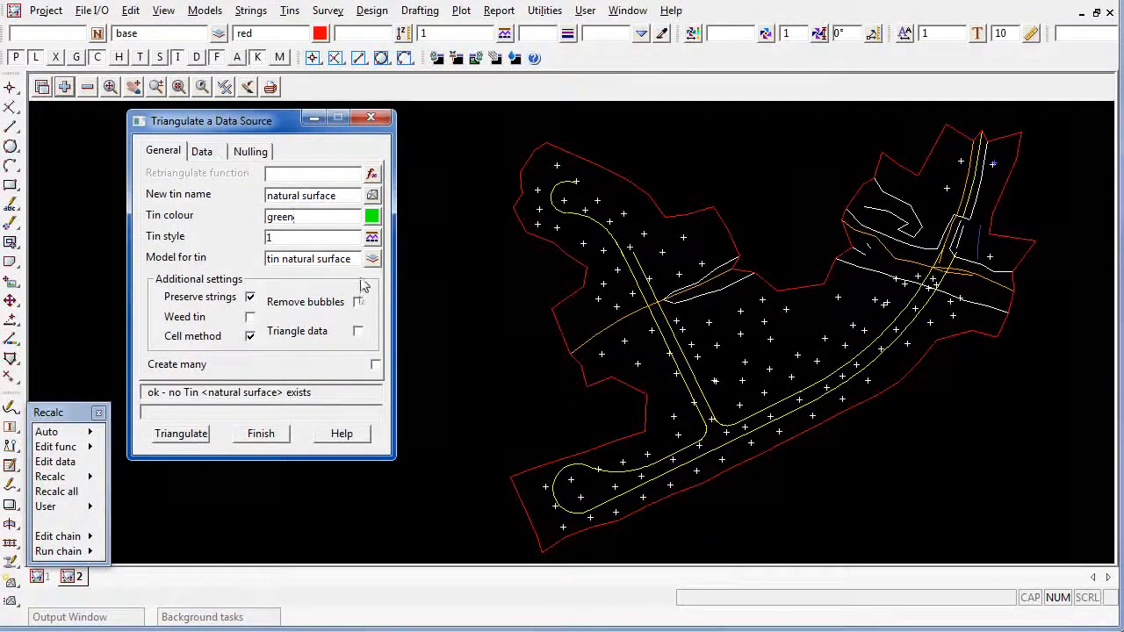
Name the retriangulate function tin natural surface by copying the name of the tin's model
left_click_drag(355, 259, 269, 259)
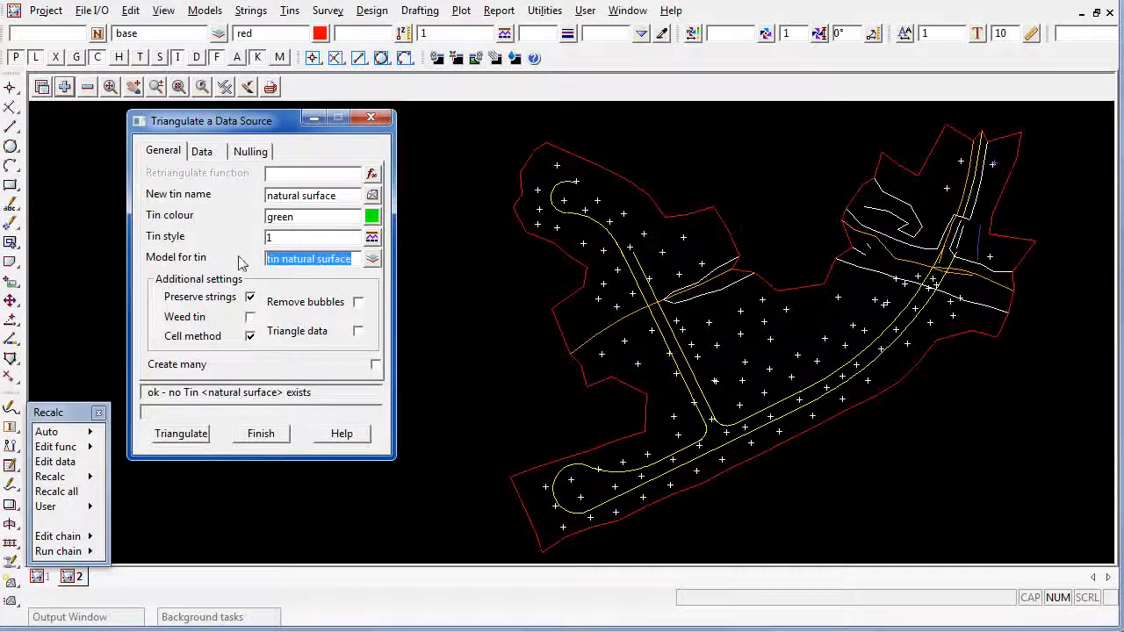
left_click(292, 171)
type("tin natural surface")
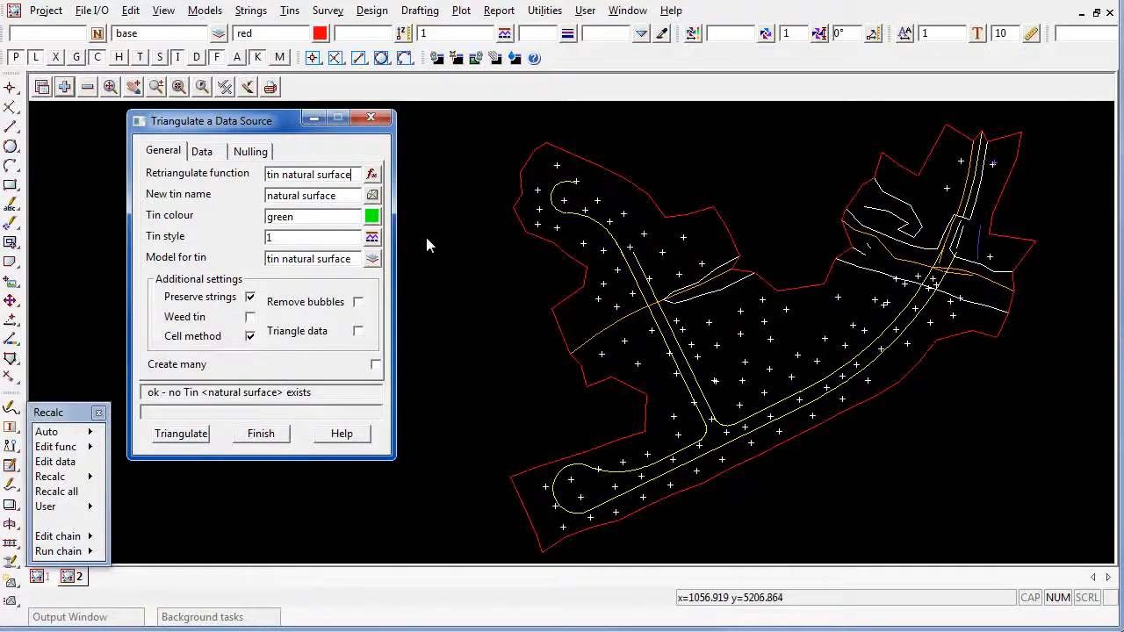
Set view 2 as the source of the data to triangulate
left_click(214, 151)
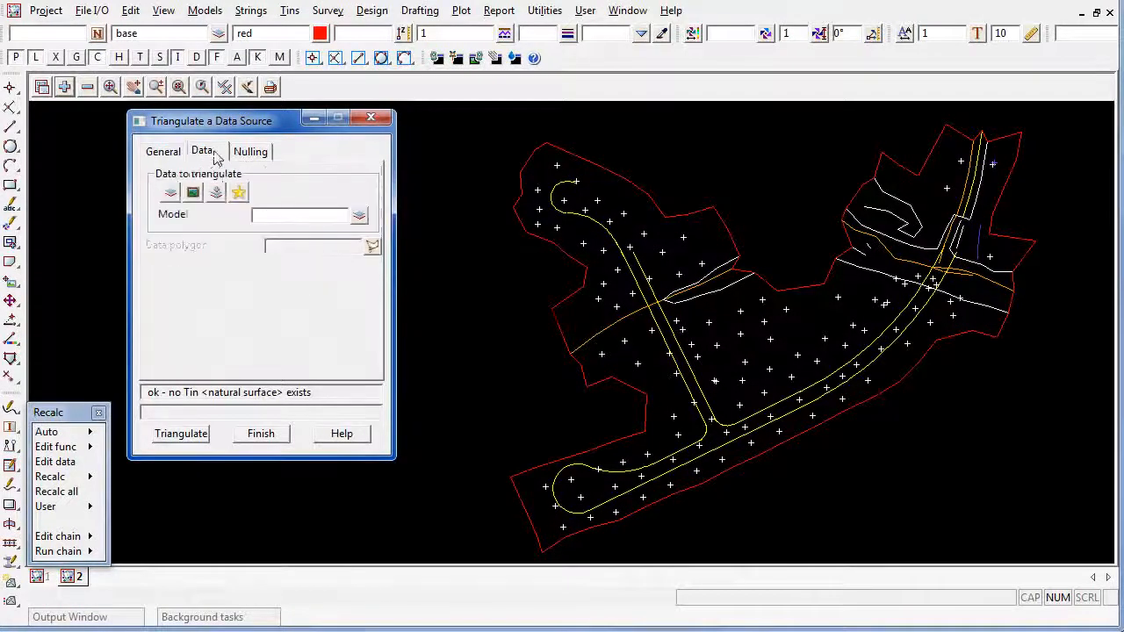
left_click(192, 192)
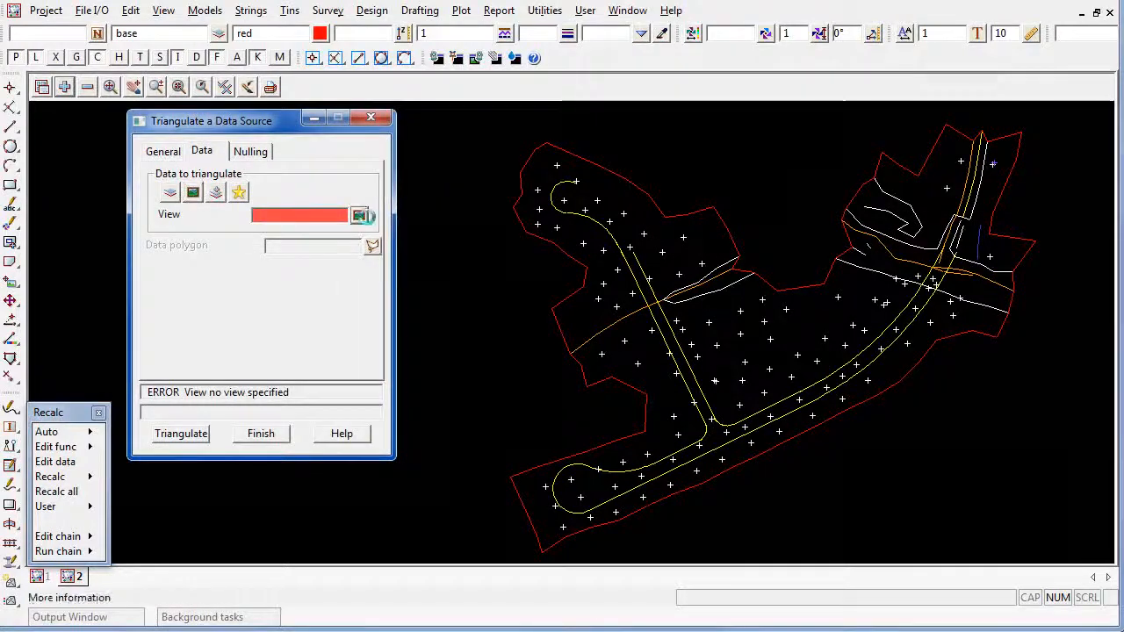
left_click(359, 215)
left_click(383, 257)
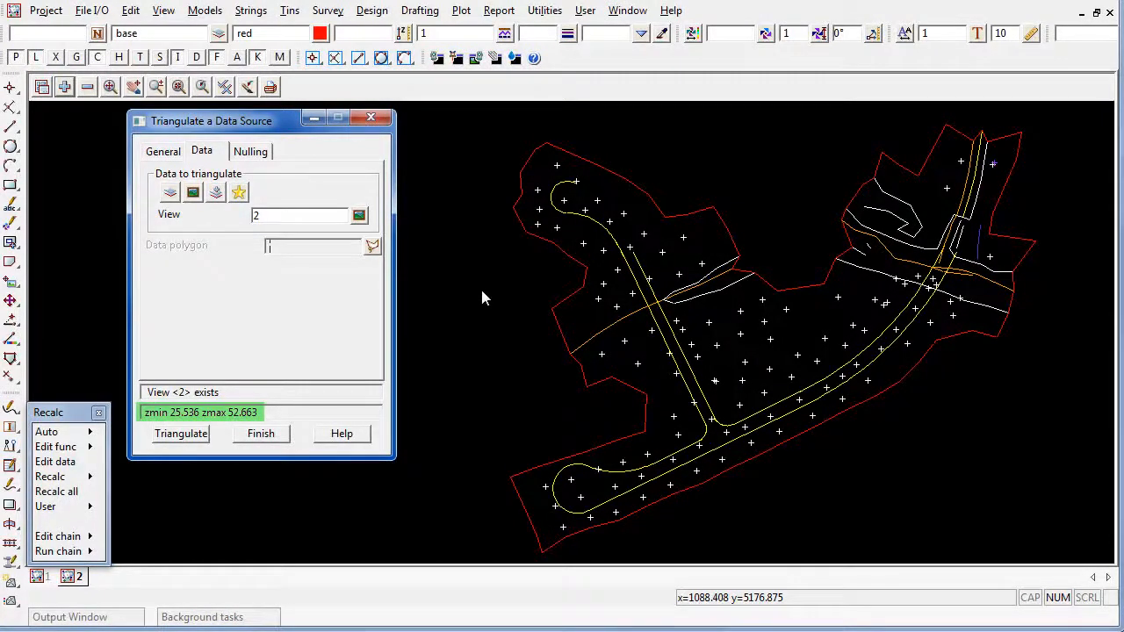
Apply nulling with the default angle and length limits, triangulate the natural surface tin, and close the triangulation
left_click(255, 153)
left_click(235, 175)
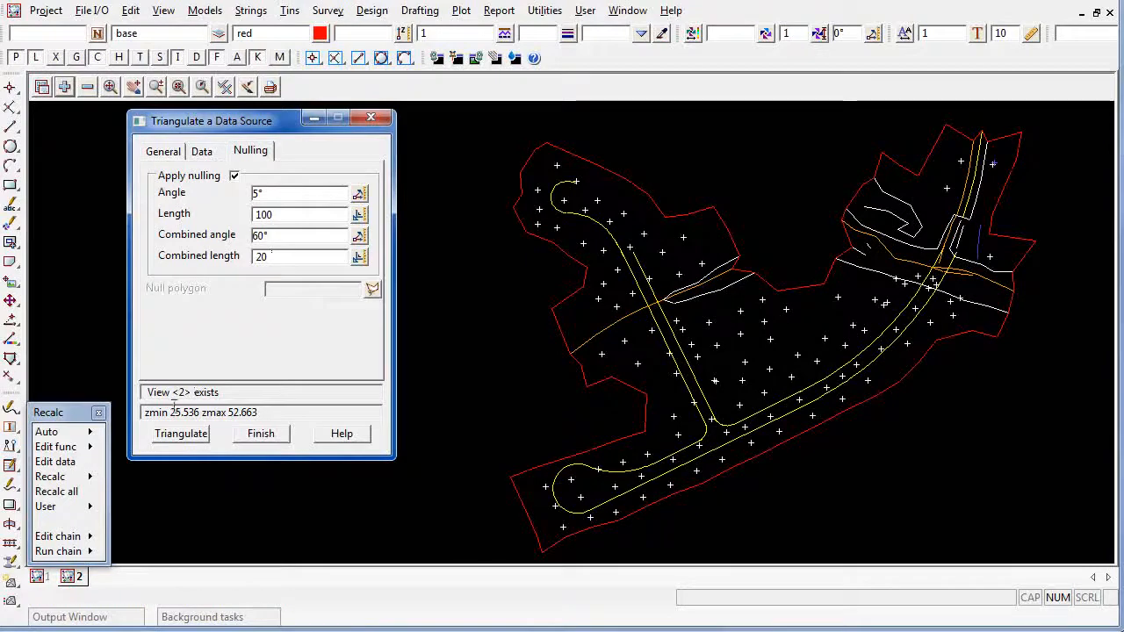
left_click(180, 439)
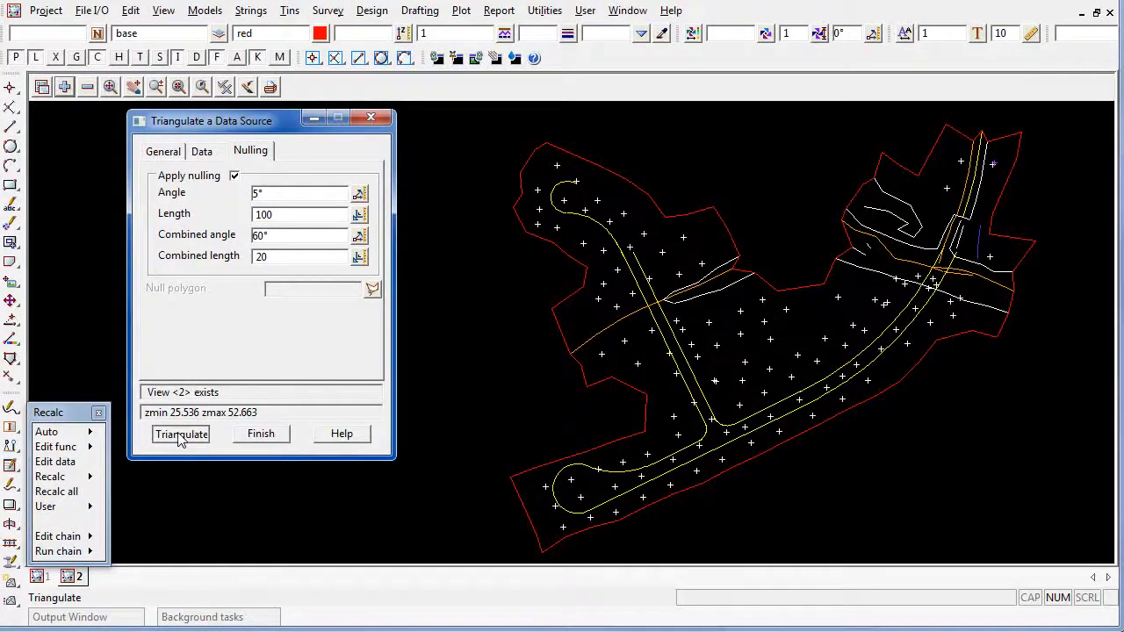
left_click(265, 440)
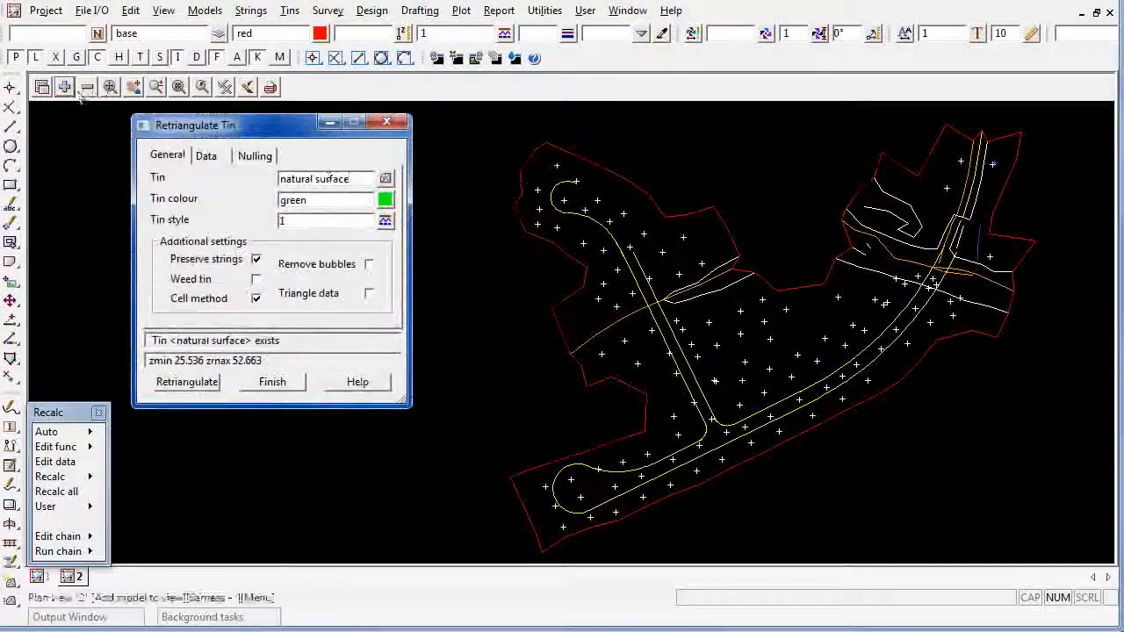
Add the model tin natural surface to view 2
left_click(64, 88)
left_click(150, 130)
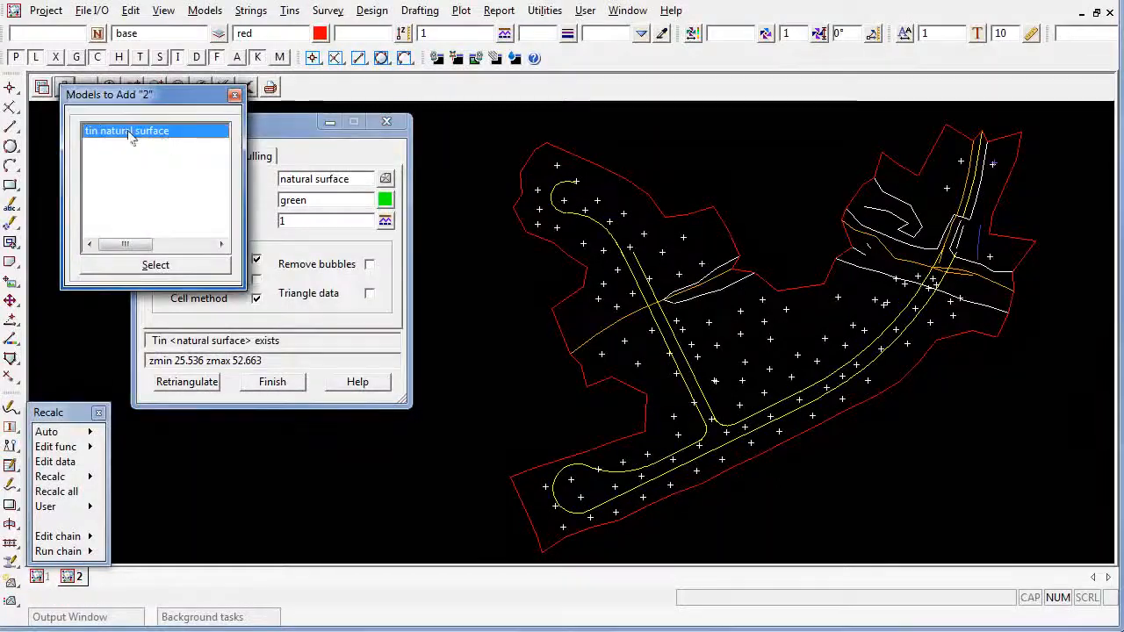
double_click(186, 132)
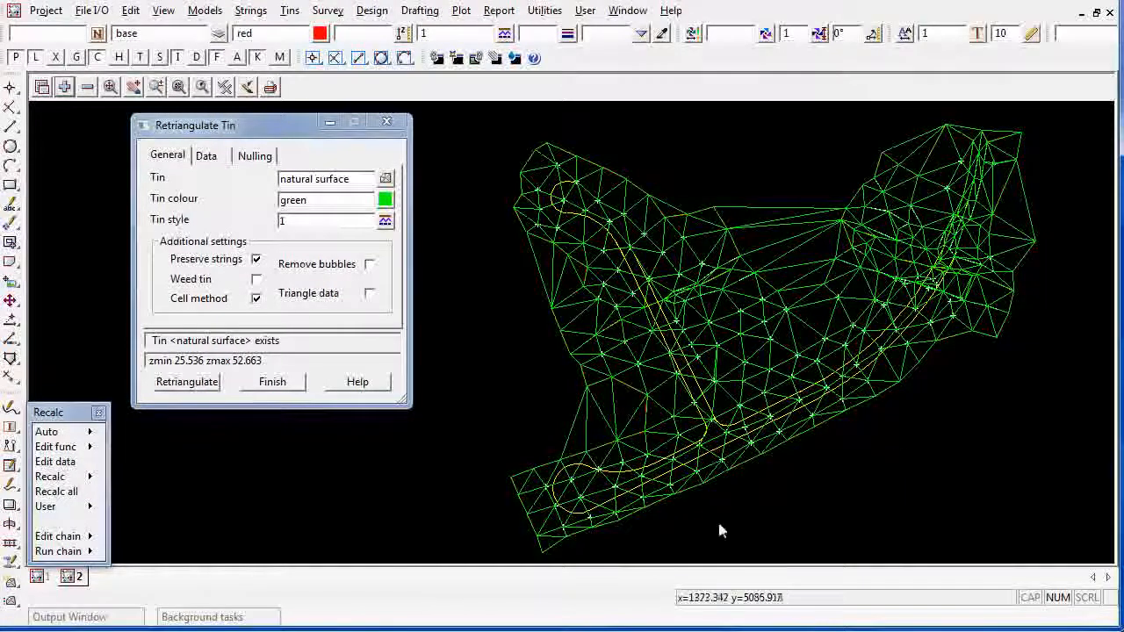
Retriangulate the natural surface tin with a nulling length of 40, and send tins and rasters to the back of the view
left_click(255, 156)
left_click_drag(321, 202, 215, 208)
type("4")
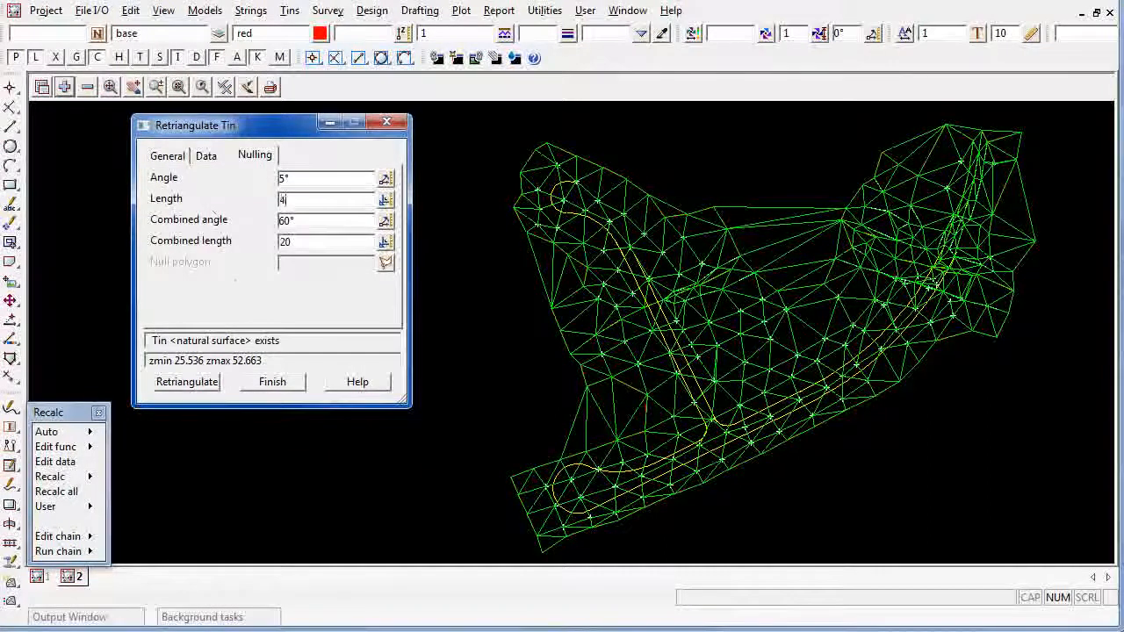
type("0")
left_click(198, 385)
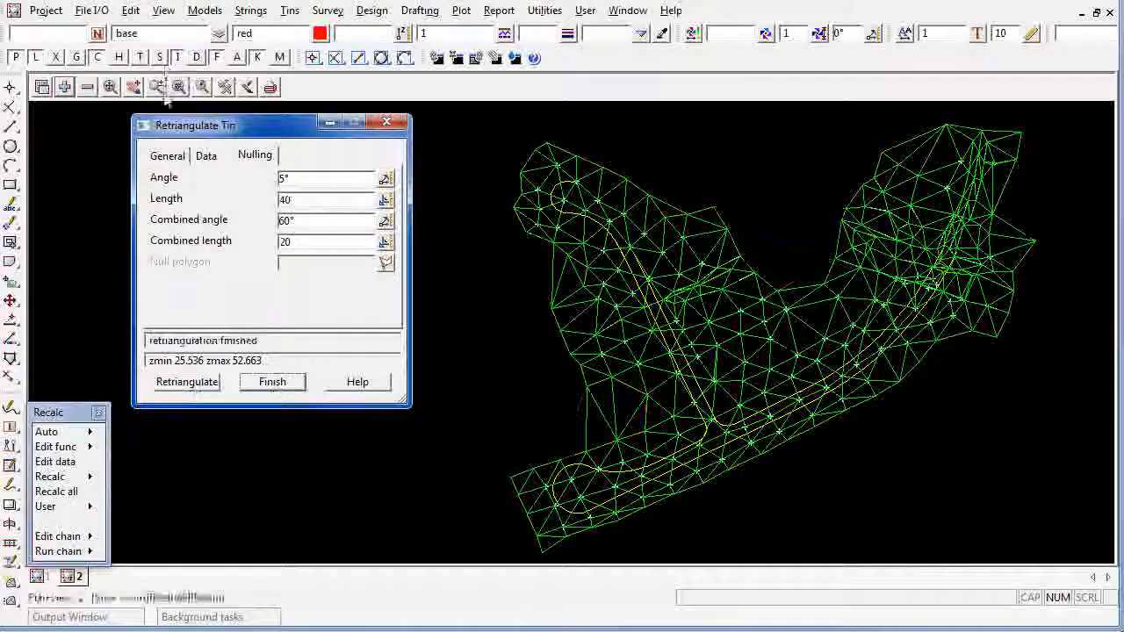
left_click(165, 10)
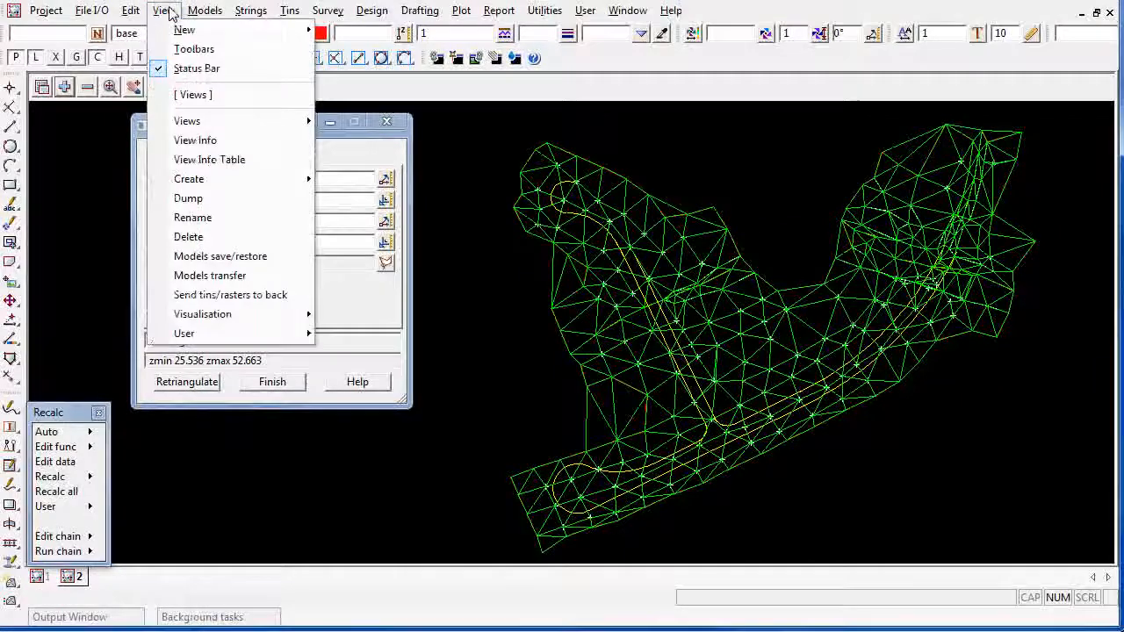
left_click(281, 300)
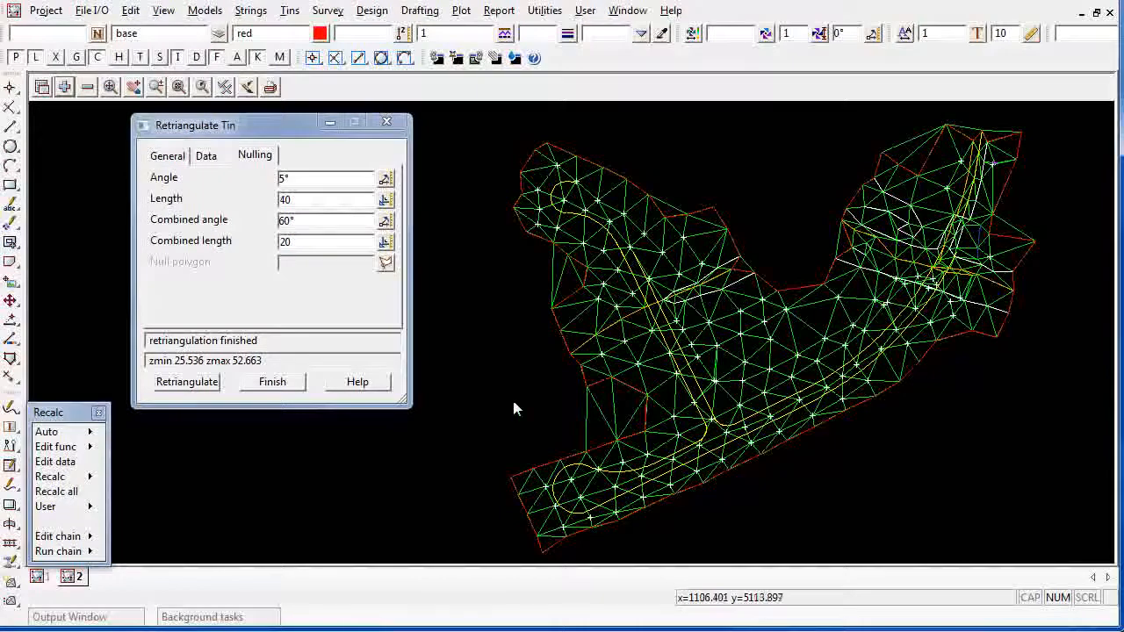
Set up nulling of triangles by strings for the natural surface tin, with null on accept of string enabled
left_click(289, 12)
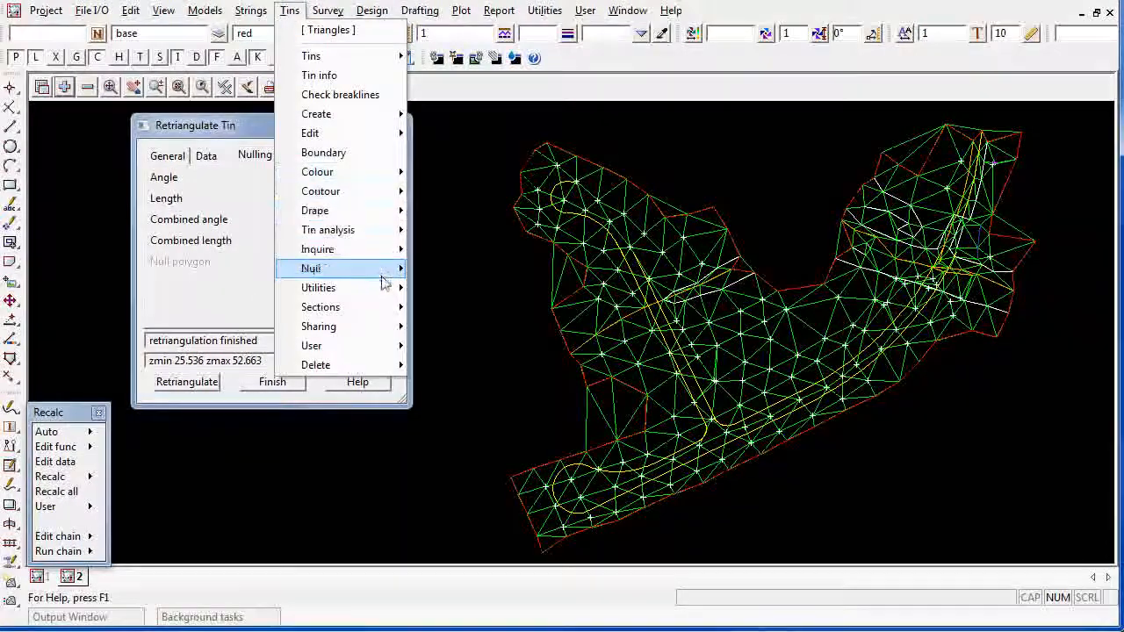
mouse_move(383, 278)
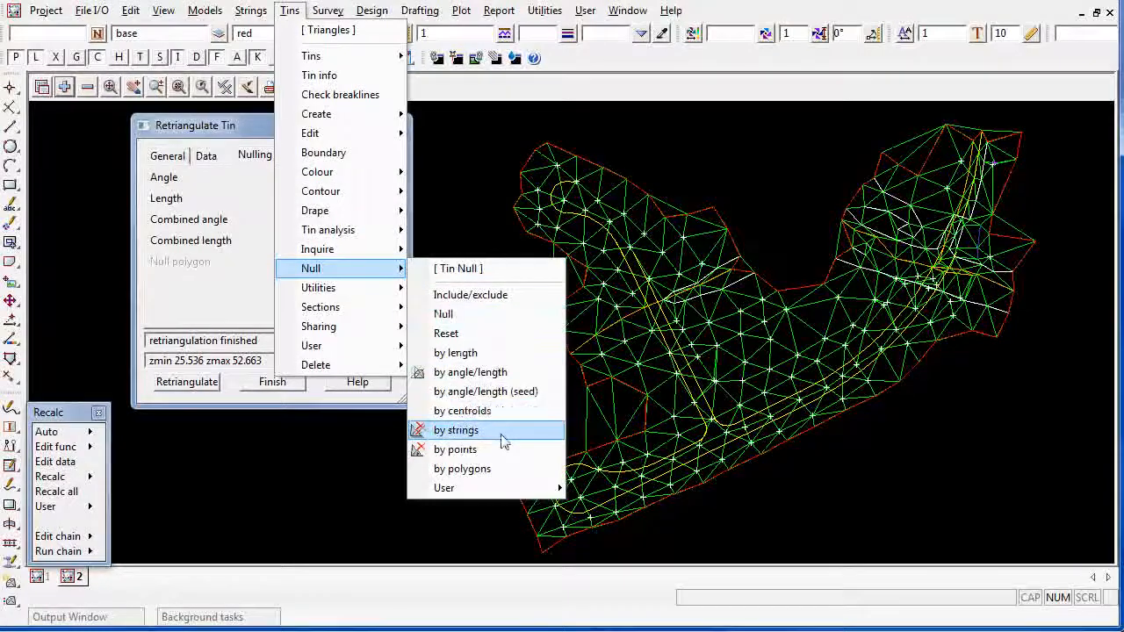
left_click(456, 431)
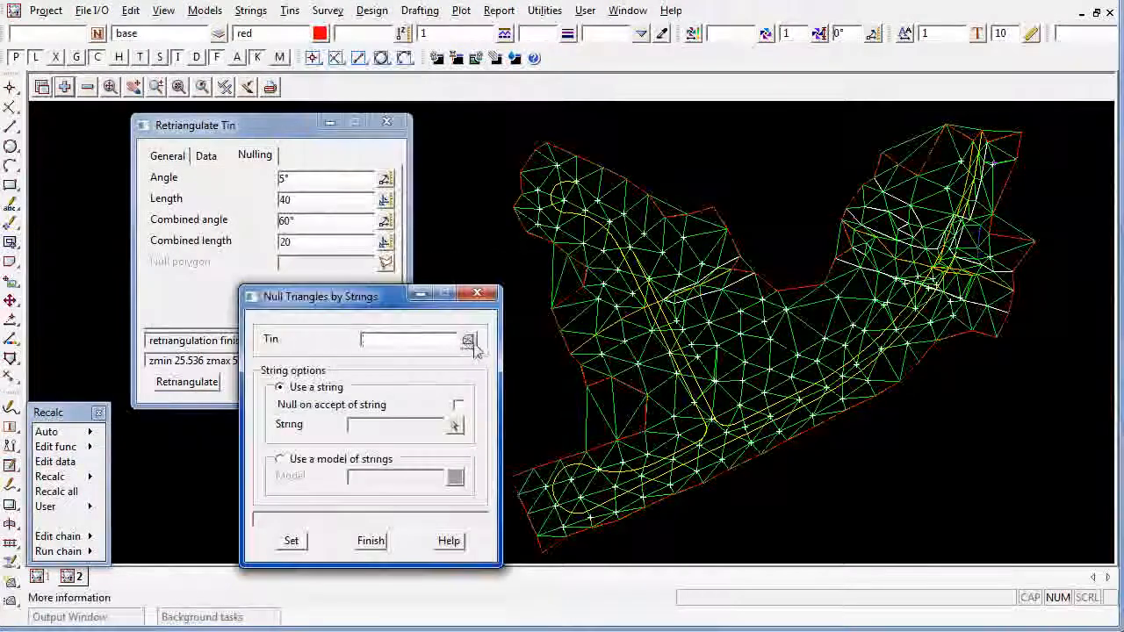
left_click(468, 341)
left_click(531, 387)
double_click(536, 384)
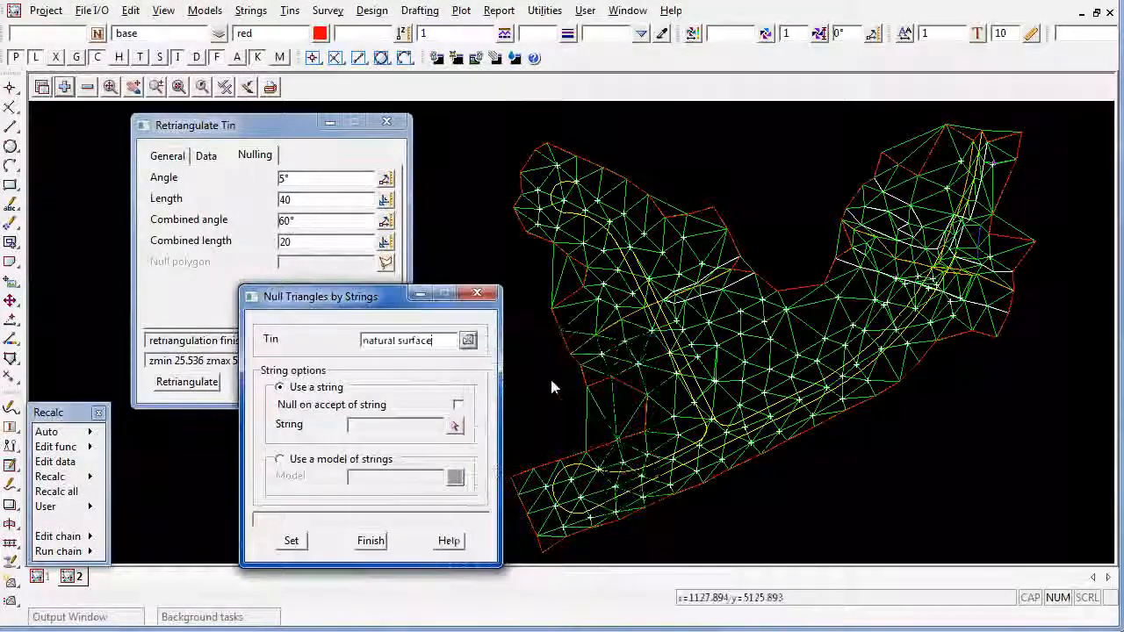
left_click(458, 405)
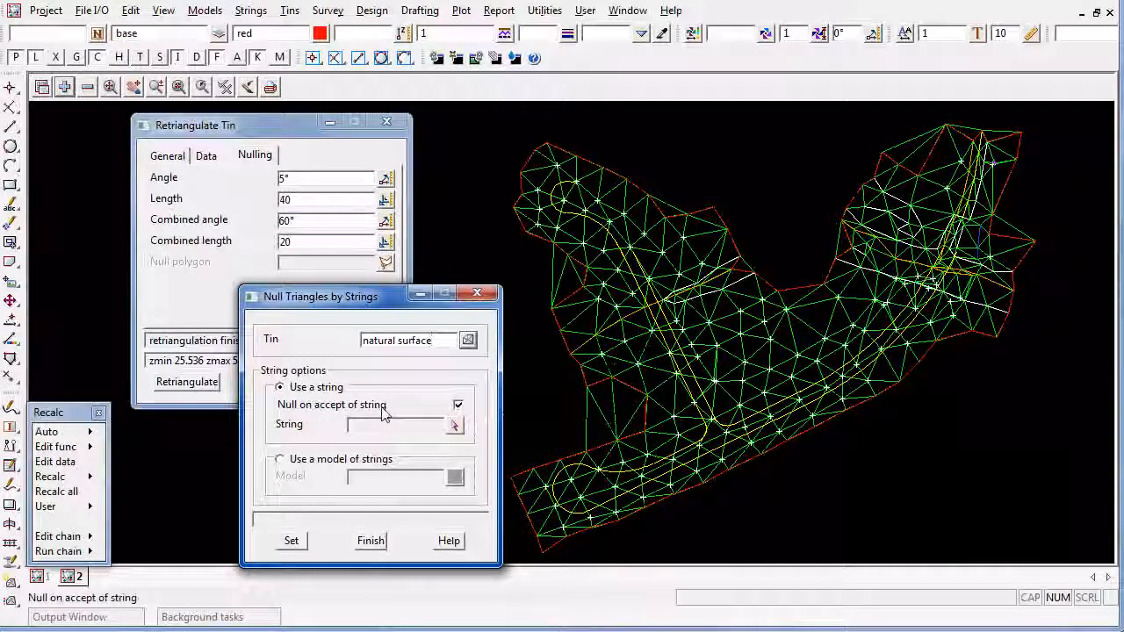
left_click(455, 426)
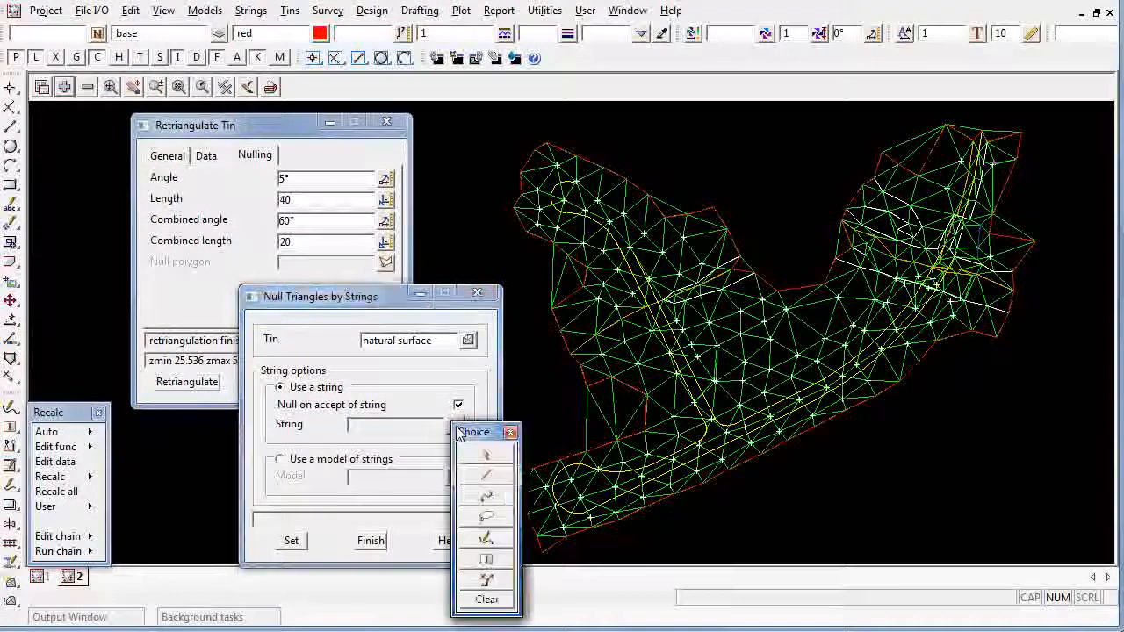
Null the triangles outside the red boundary in the two notches along its west side by drawing lines across them
left_click(497, 482)
left_click(541, 410)
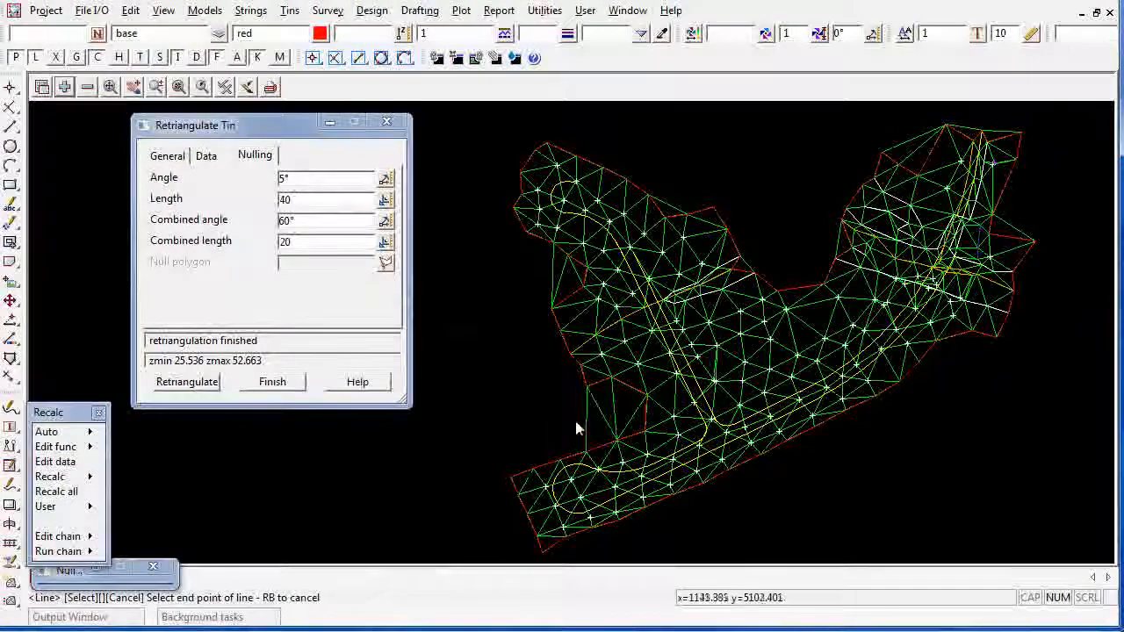
left_click(635, 431)
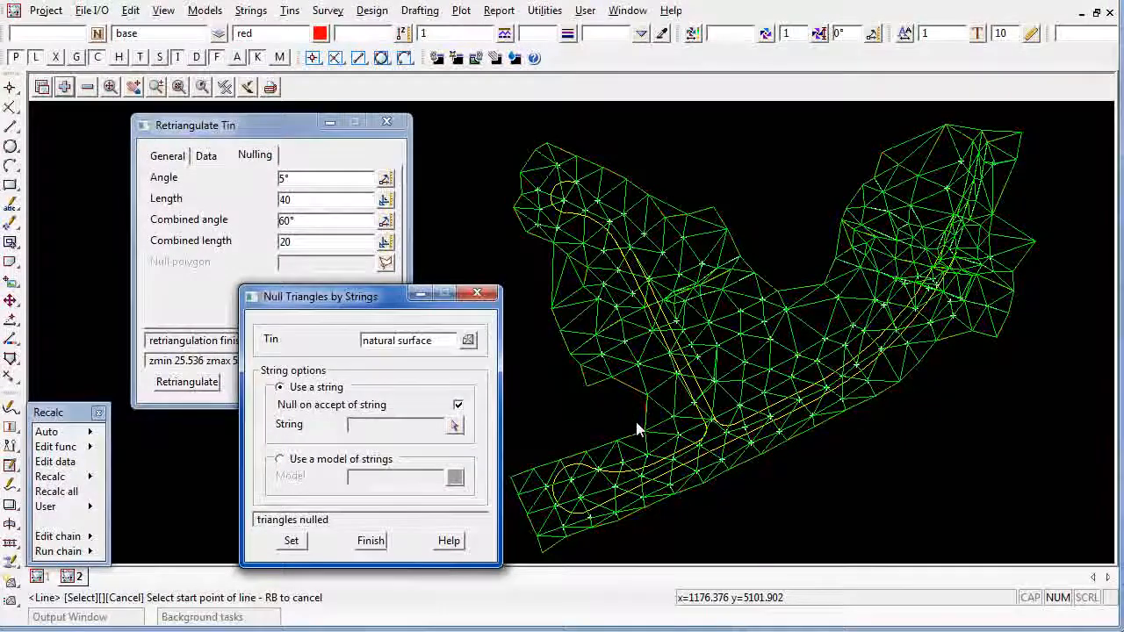
left_click(580, 277)
left_click(540, 273)
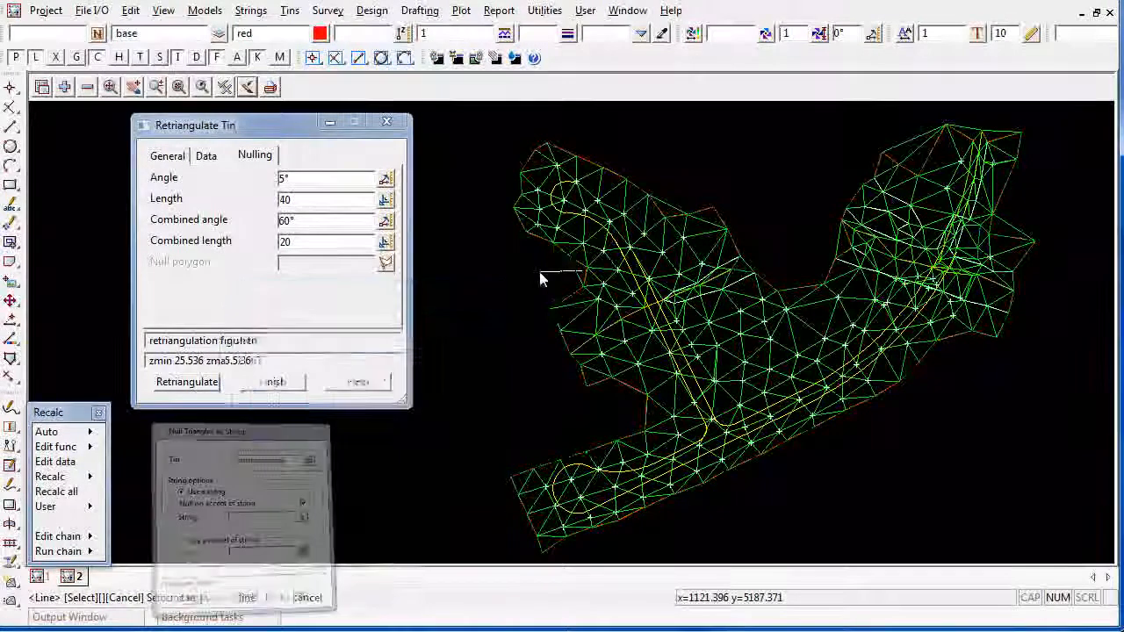
left_click(540, 274)
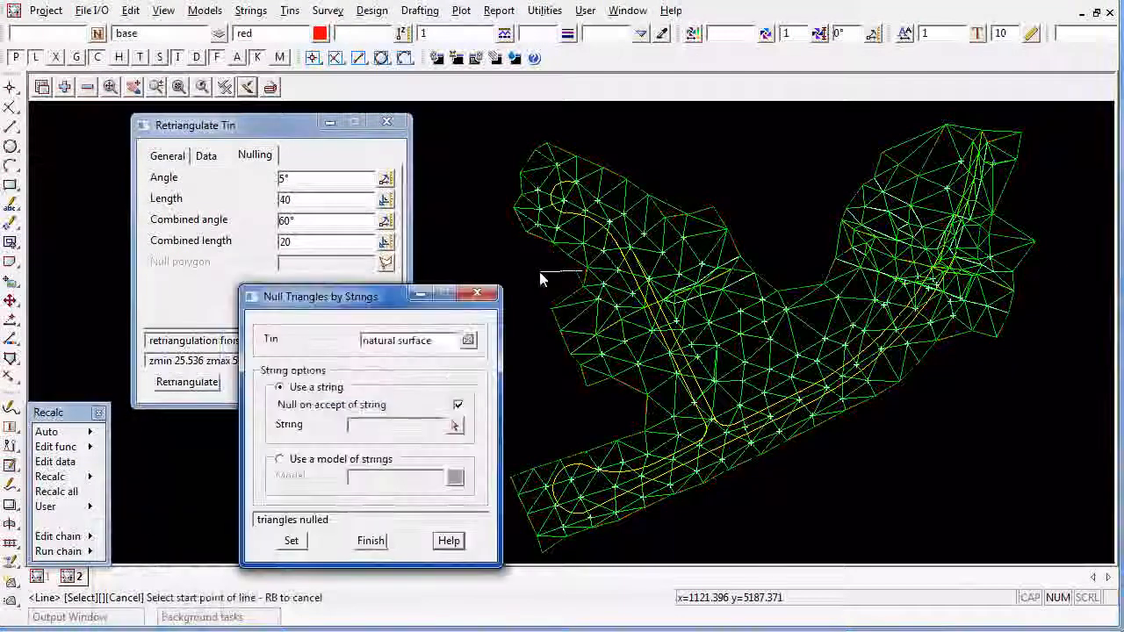
Null the remaining triangles outside the boundary on the north and east sides with short lines, redraw the view, and finish nulling and retriangulation
left_click(917, 165)
left_click(1005, 224)
left_click(1013, 223)
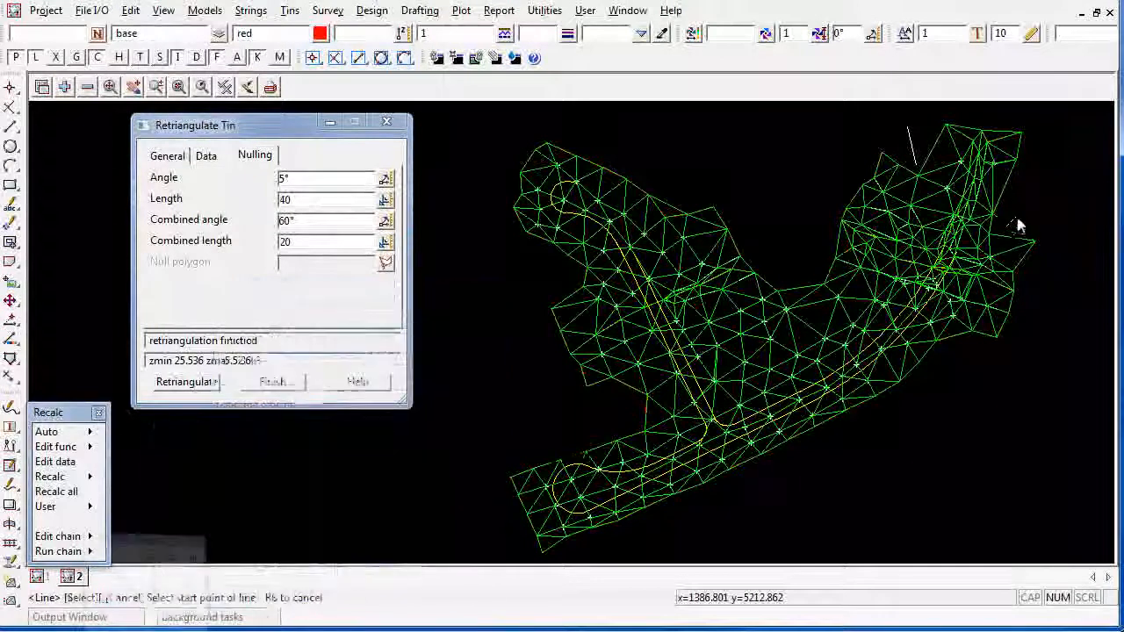
left_click(821, 241)
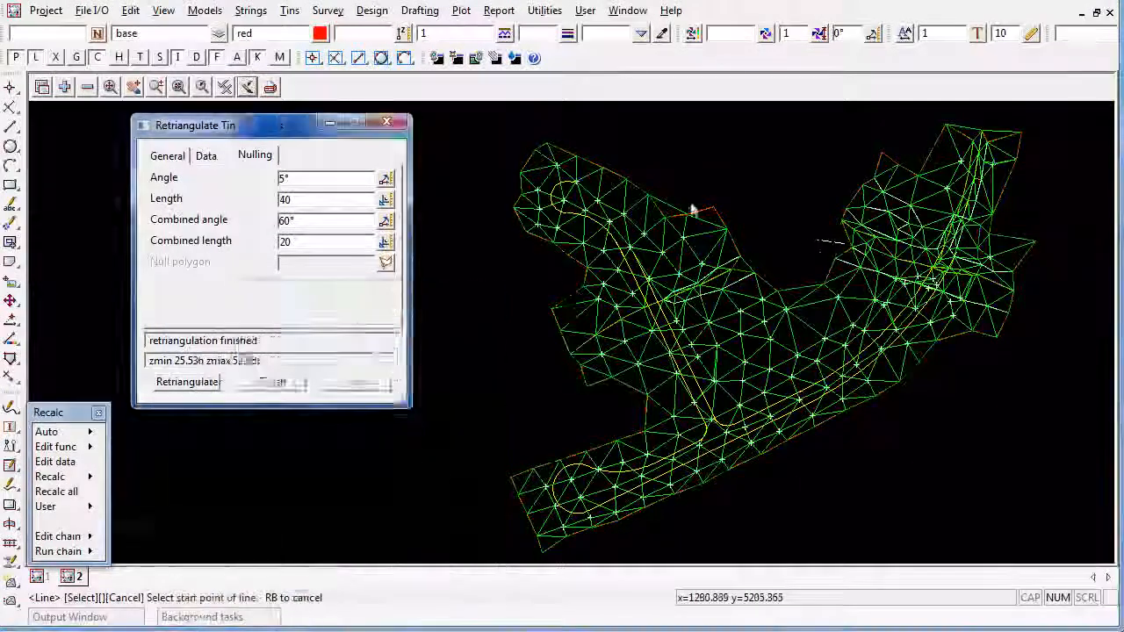
left_click(675, 221)
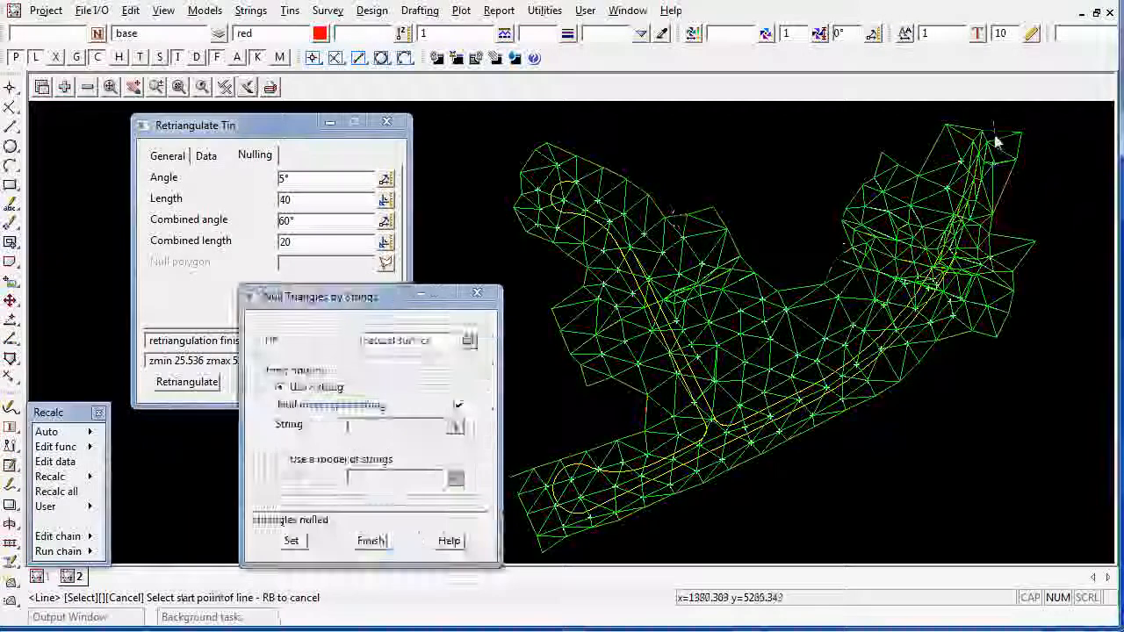
left_click(969, 133)
left_click(994, 137)
left_click(247, 89)
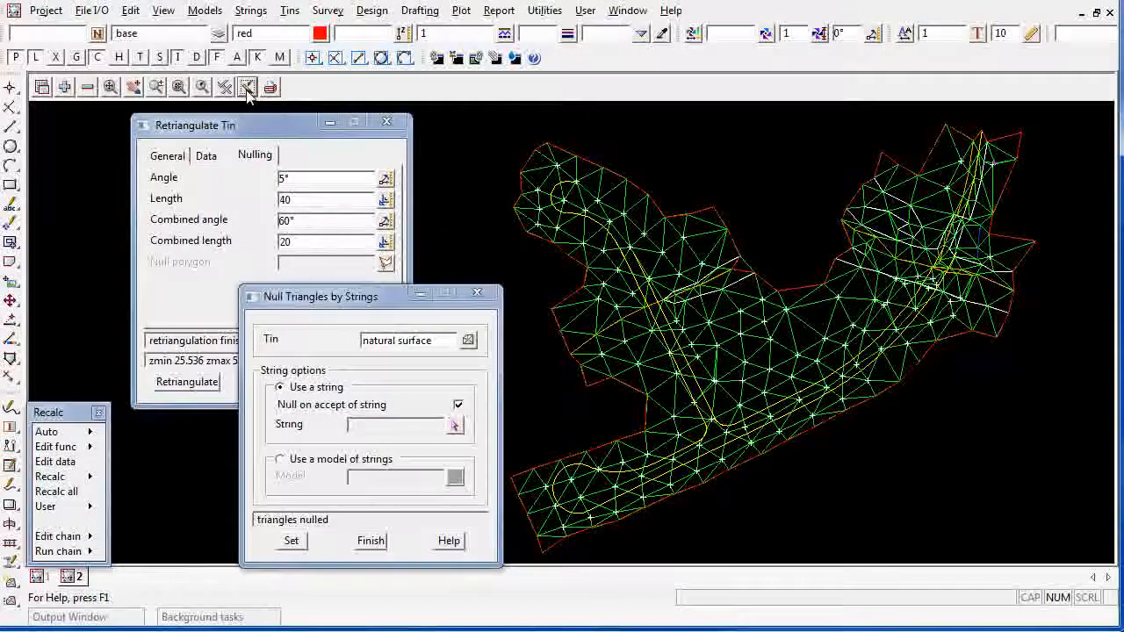
left_click(370, 541)
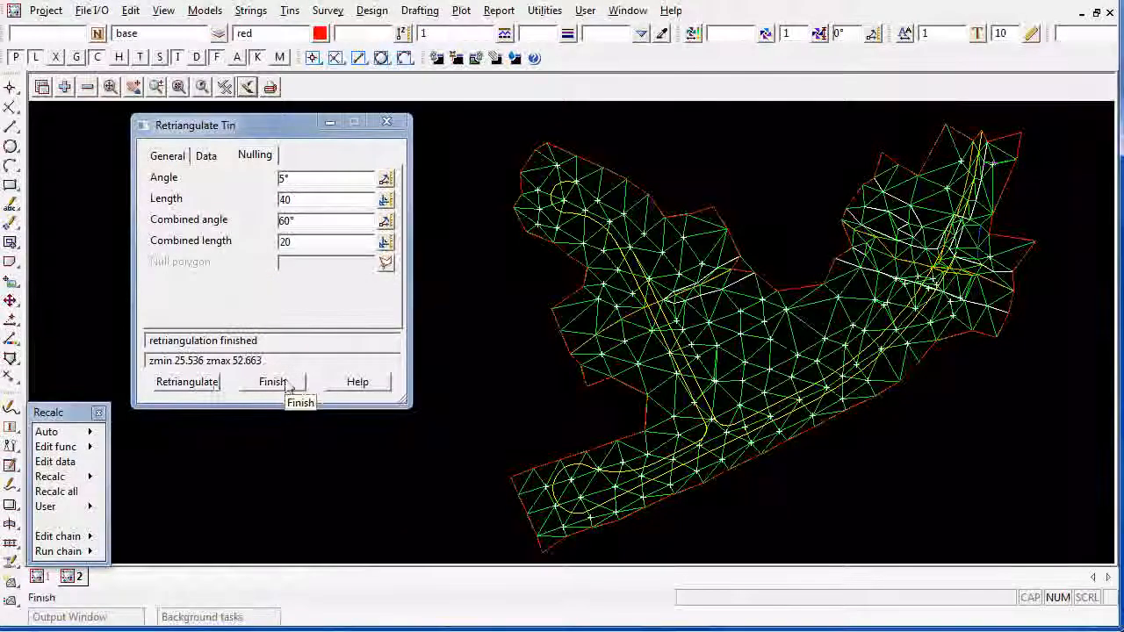
left_click(285, 383)
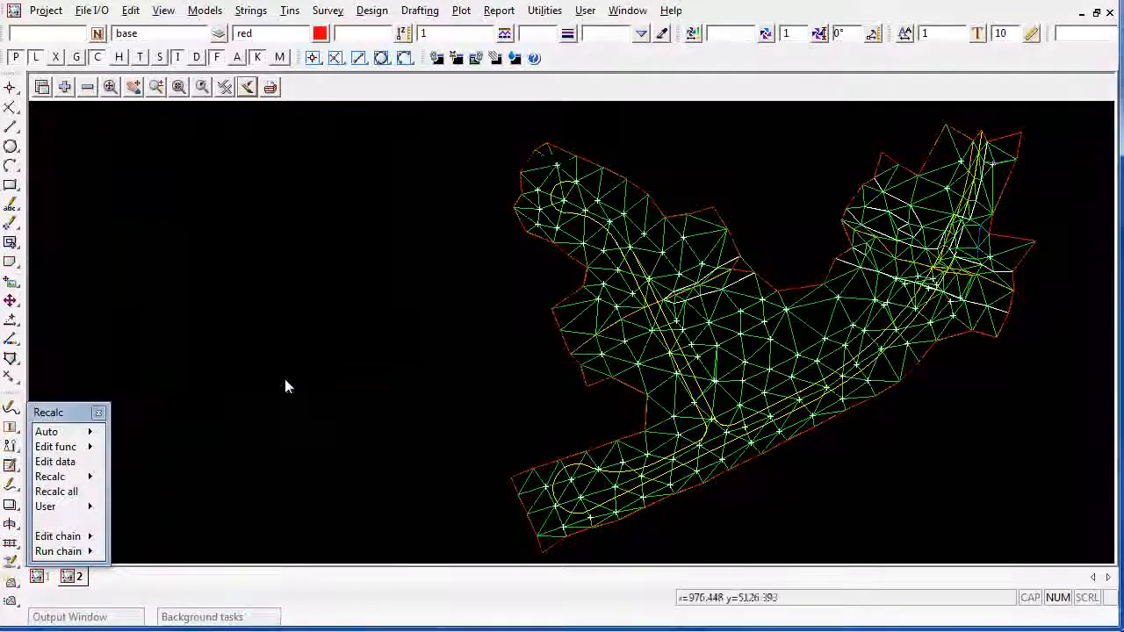
Turn on the display of tin contours, tin edges and tin flow in view 2
left_click(225, 87)
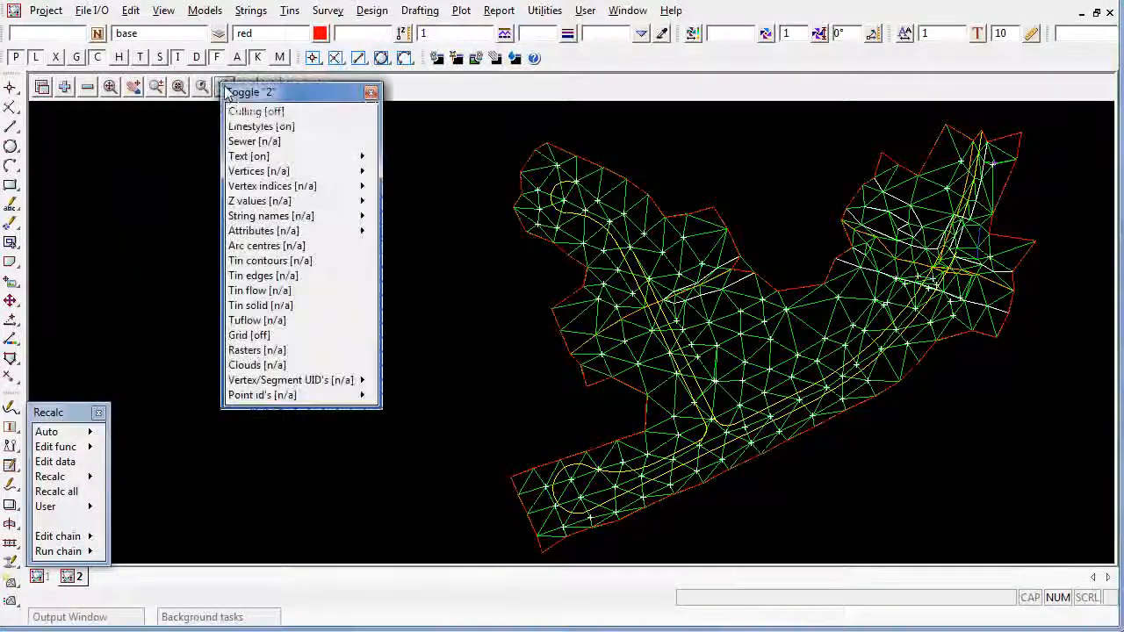
left_click(279, 268)
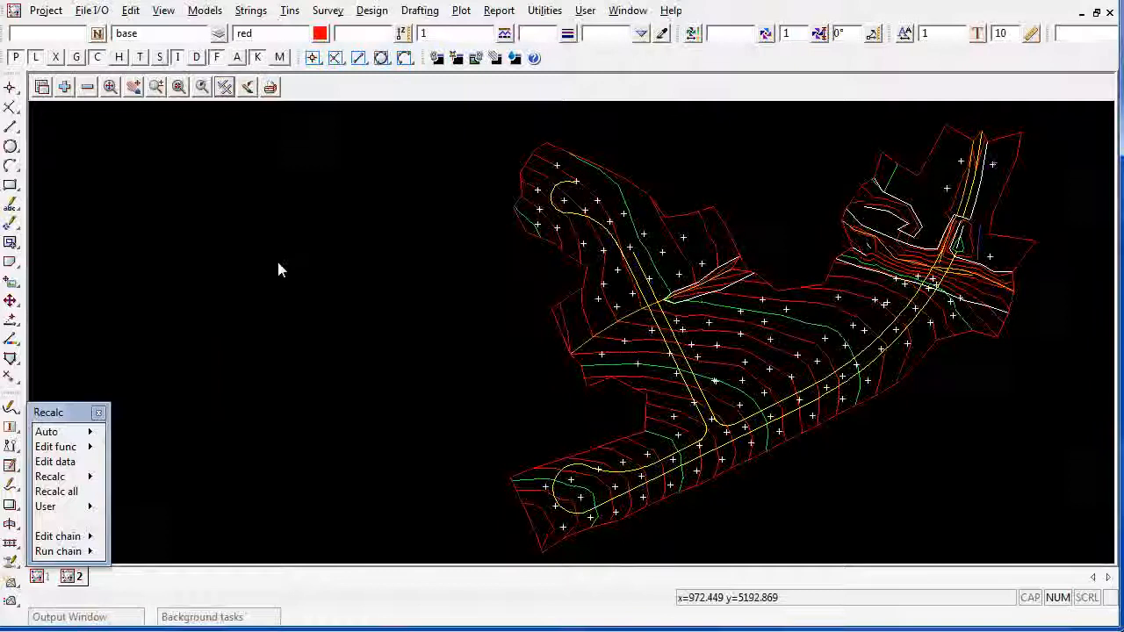
left_click(226, 87)
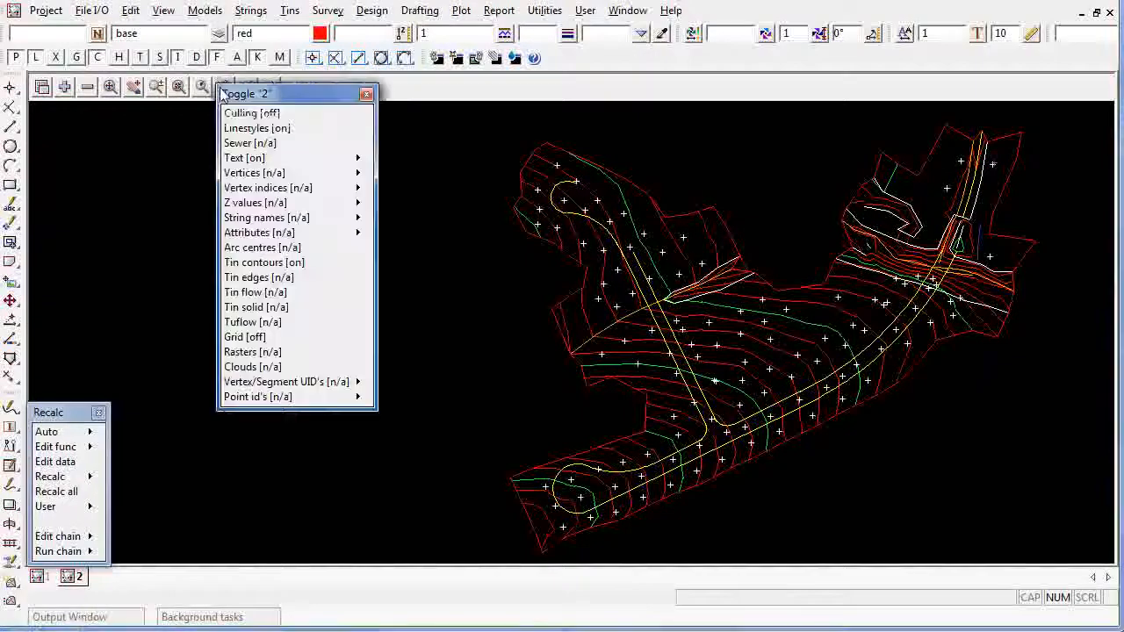
left_click(257, 280)
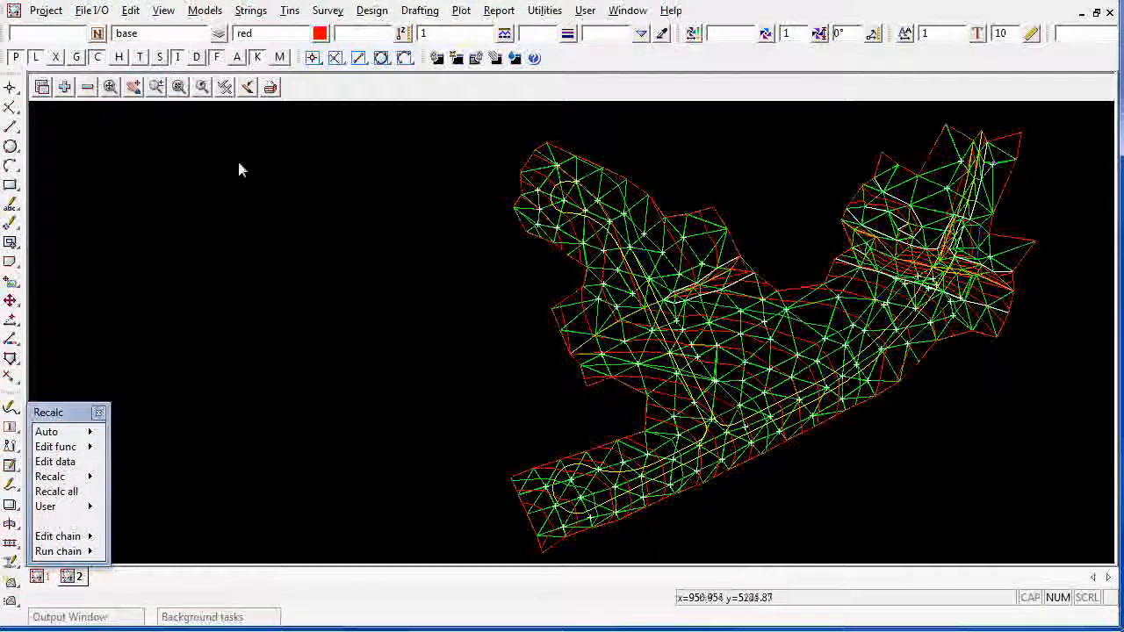
left_click(225, 87)
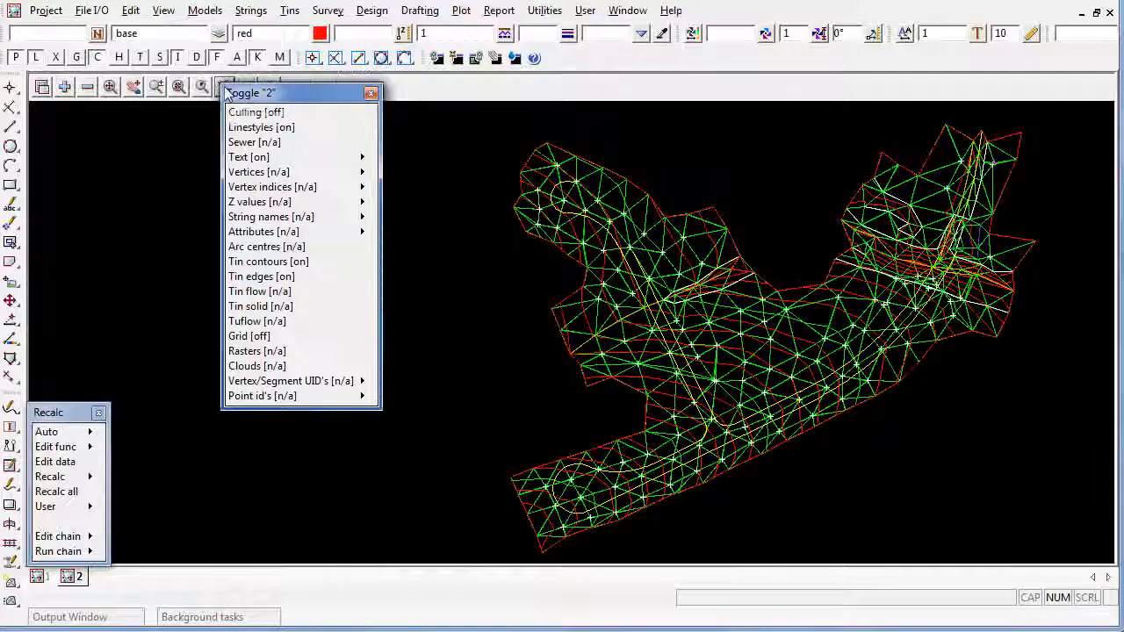
left_click(259, 295)
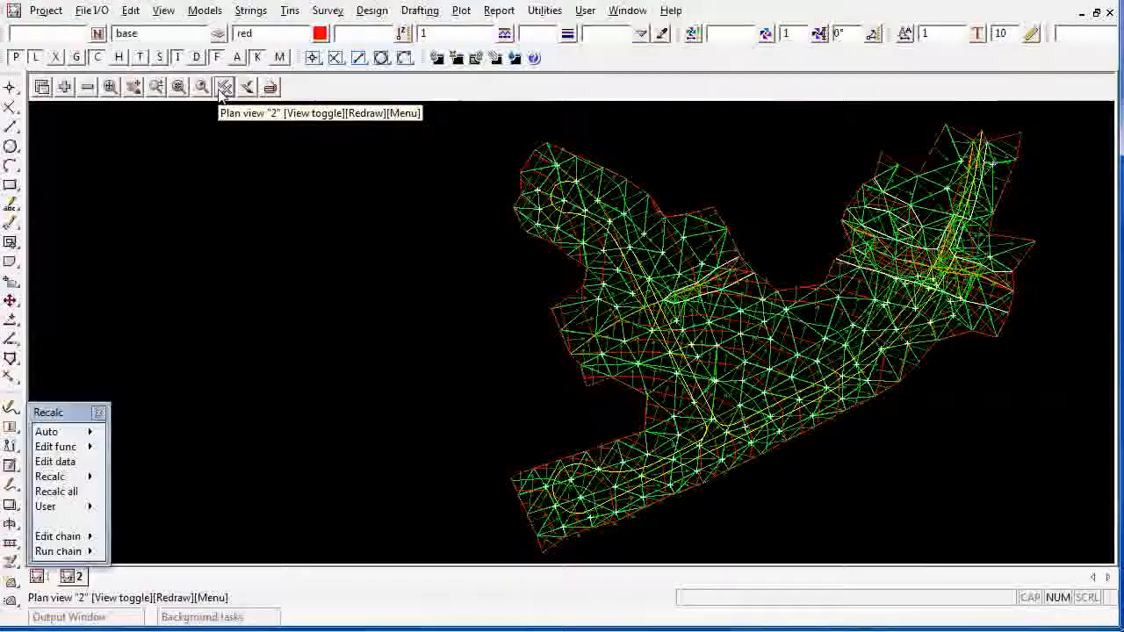
Start a Contour, Smooth and Label function named "contour natural surface tin" and choose natural surface as the tin to contour
left_click(290, 12)
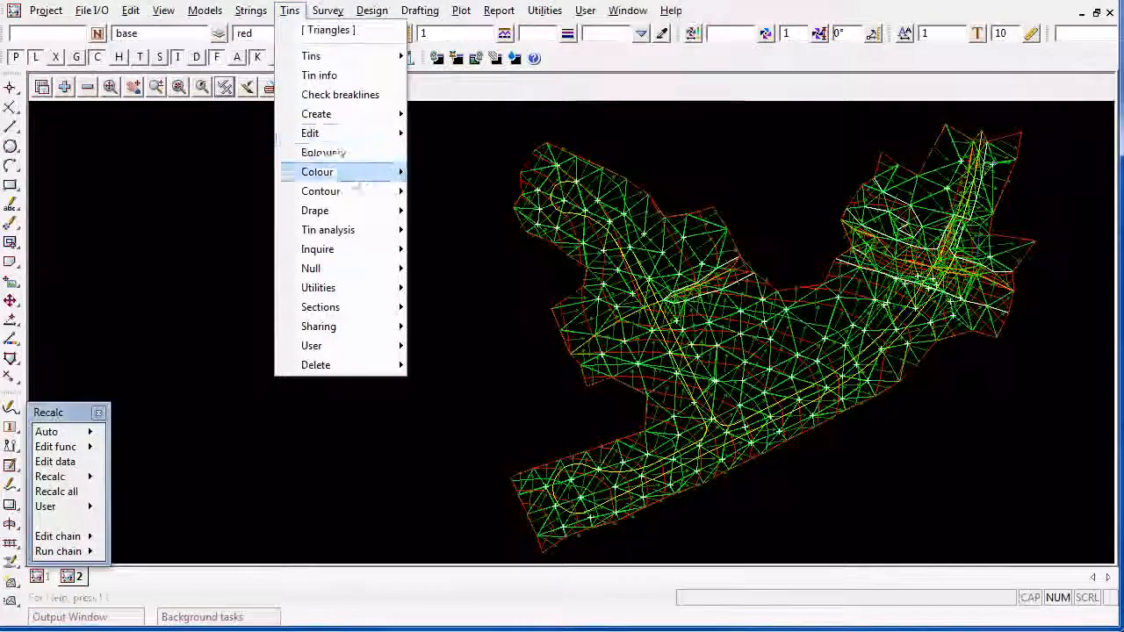
mouse_move(368, 200)
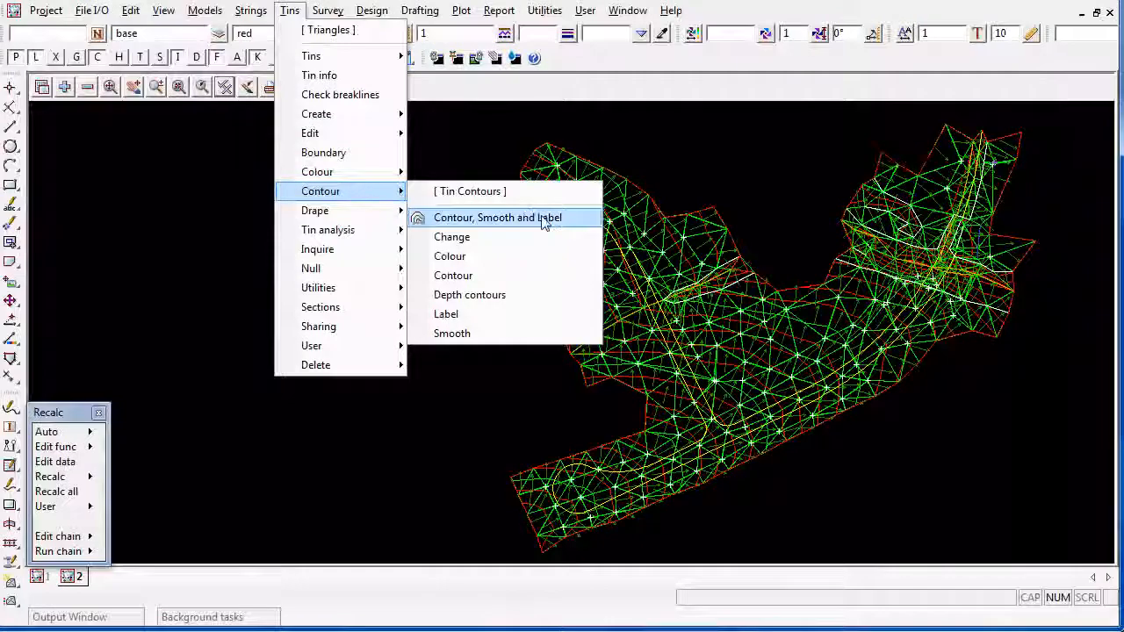
left_click(544, 219)
type("contour natural")
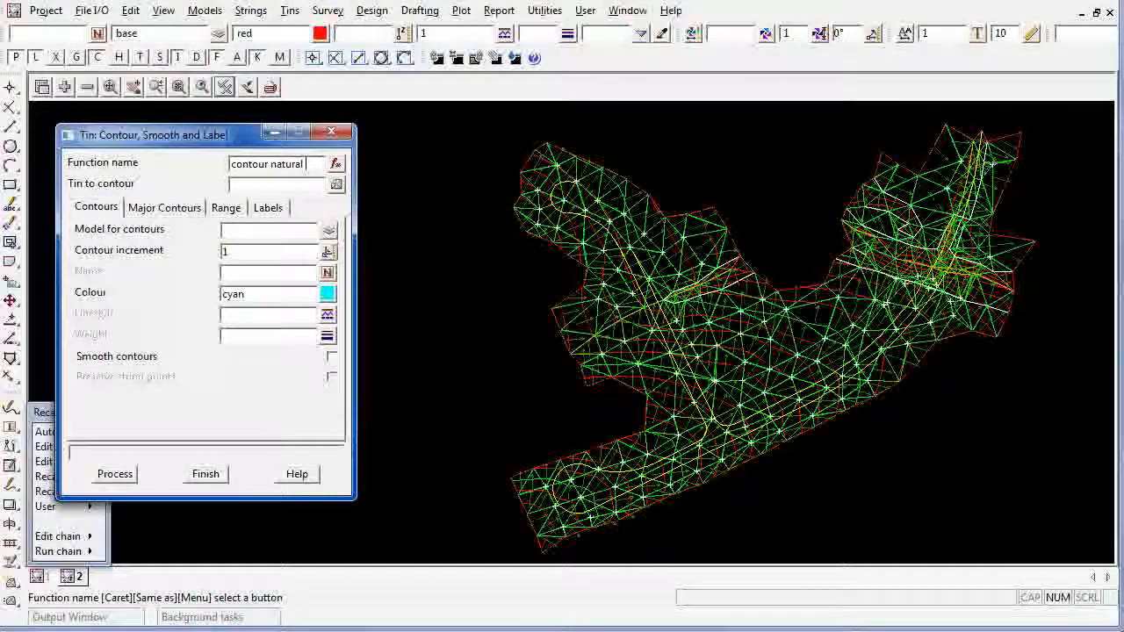
type(" surface tin")
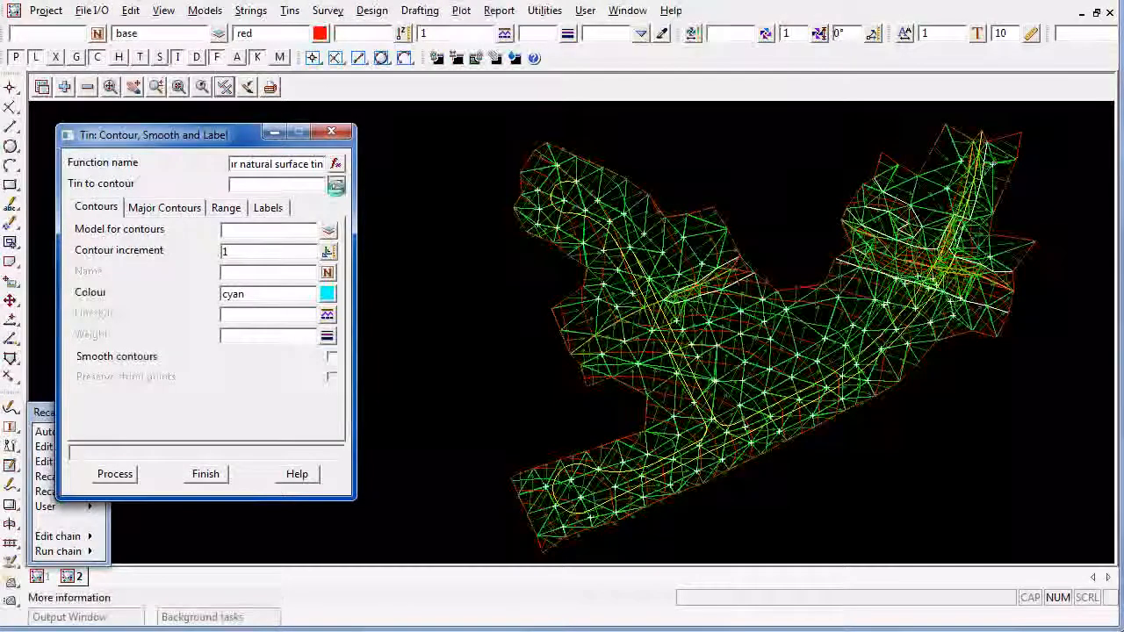
left_click(336, 184)
left_click(422, 230)
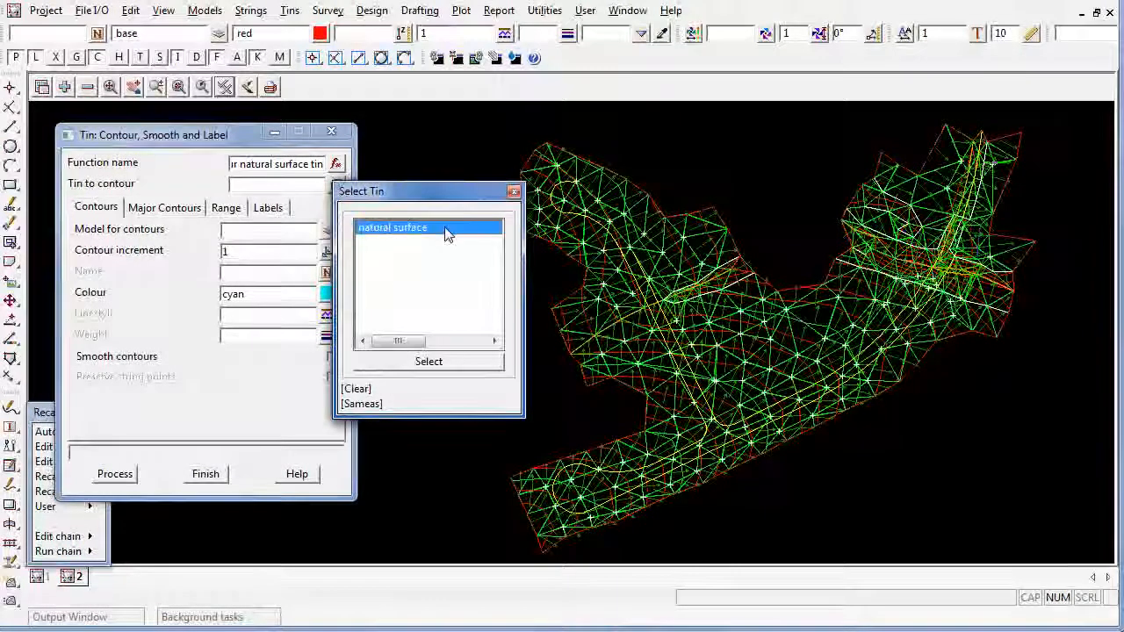
double_click(445, 228)
Set the model for contours to "contour natural surface tin 1m", reusing the function name, and make the contours grey
left_click(255, 166)
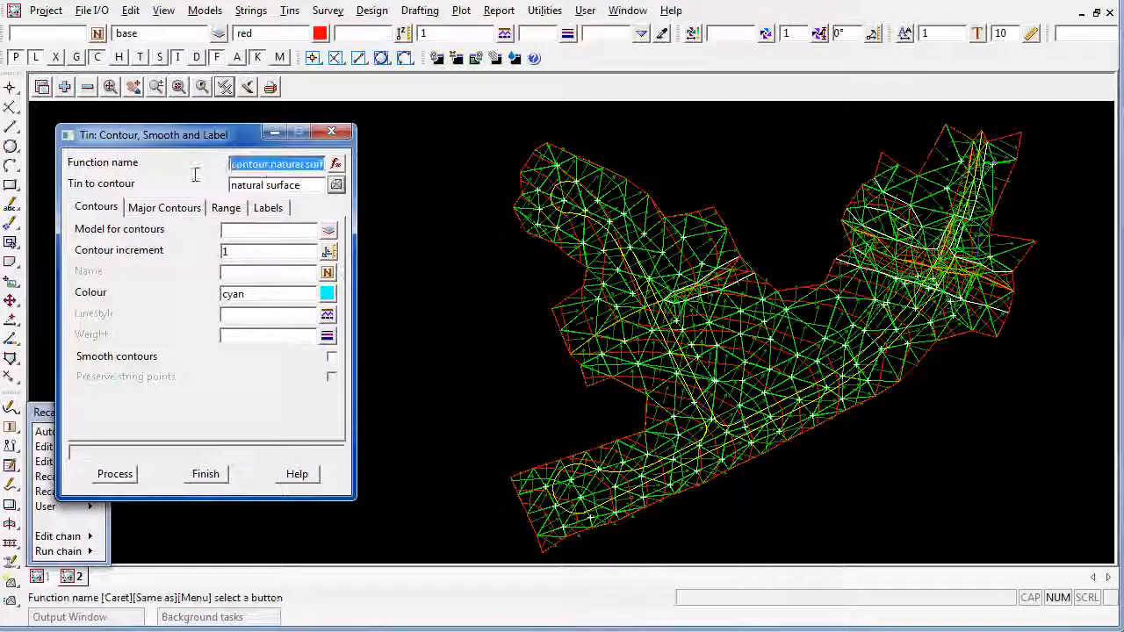
right_click(262, 168)
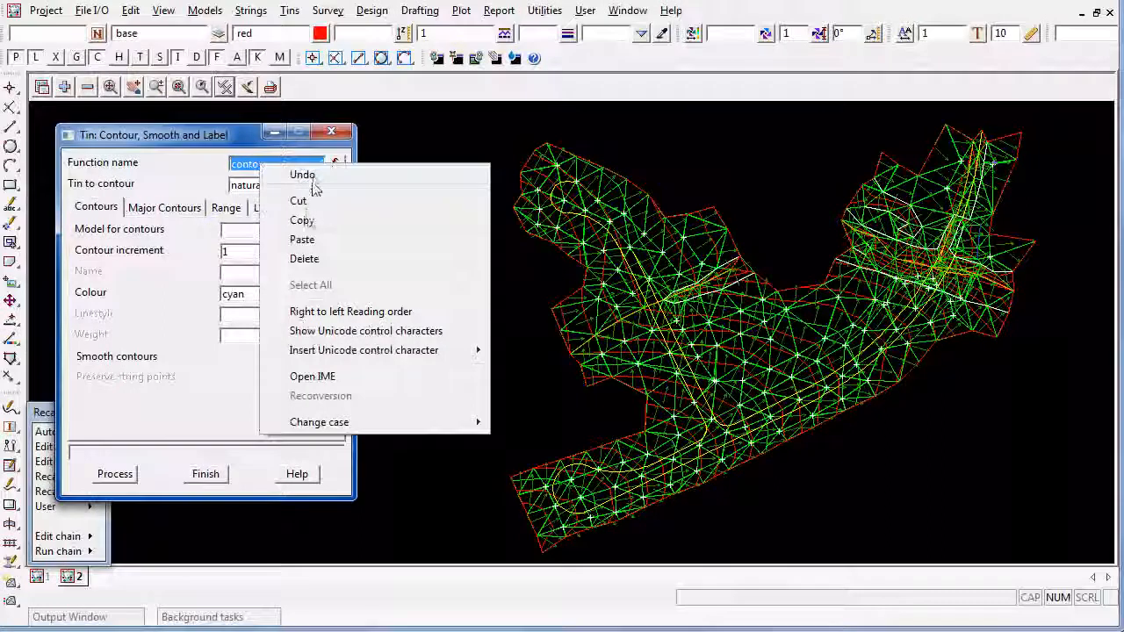
left_click(303, 220)
left_click(253, 235)
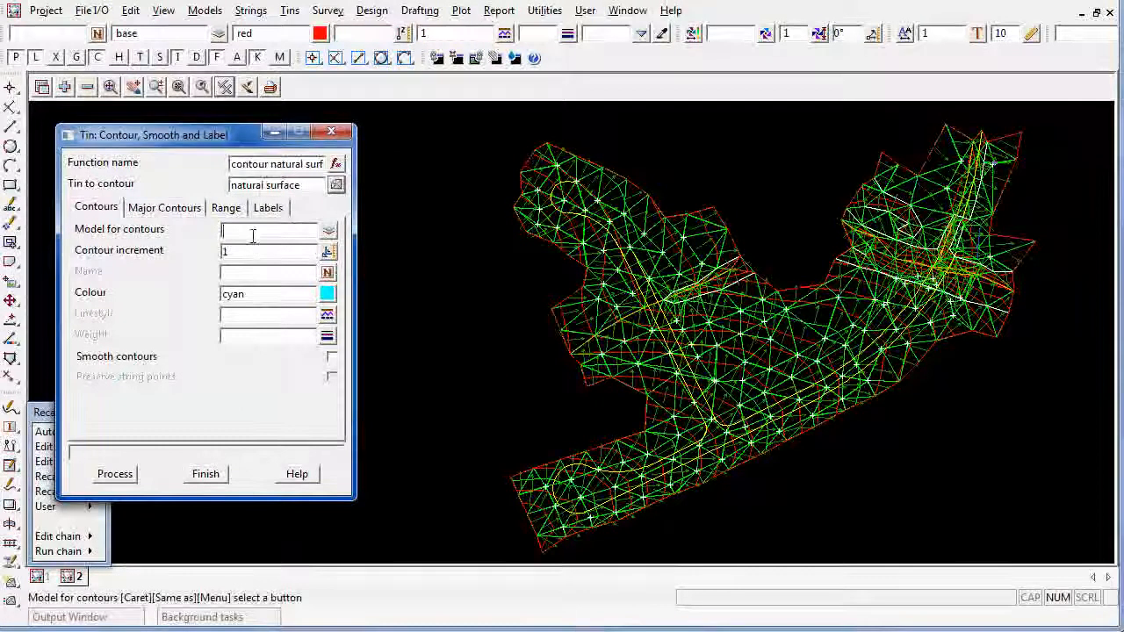
type("1m")
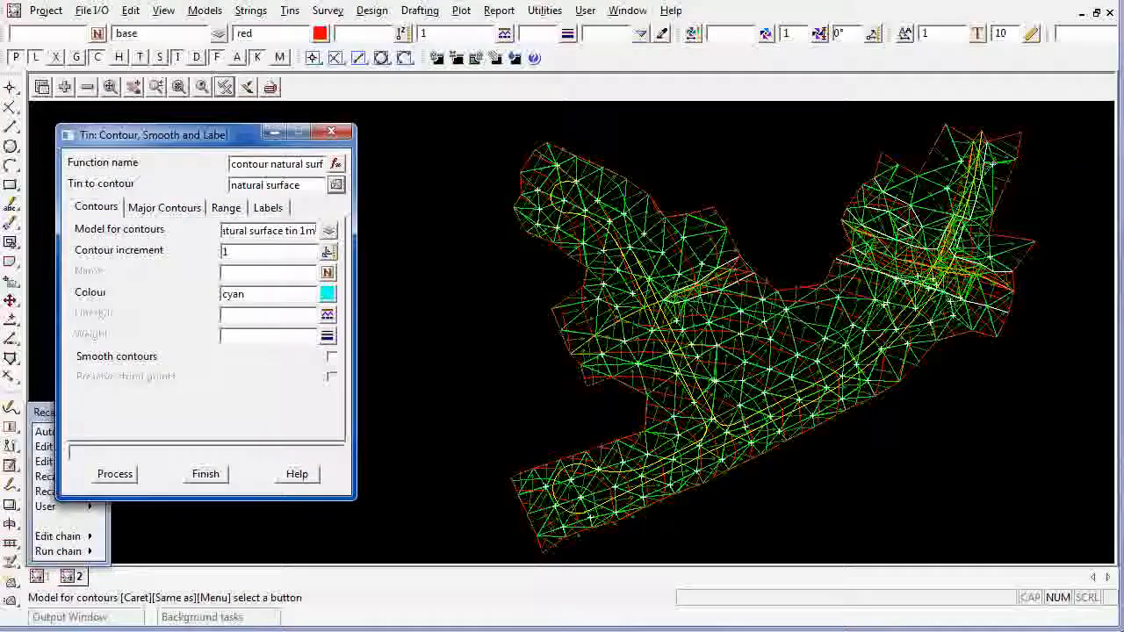
left_click(326, 294)
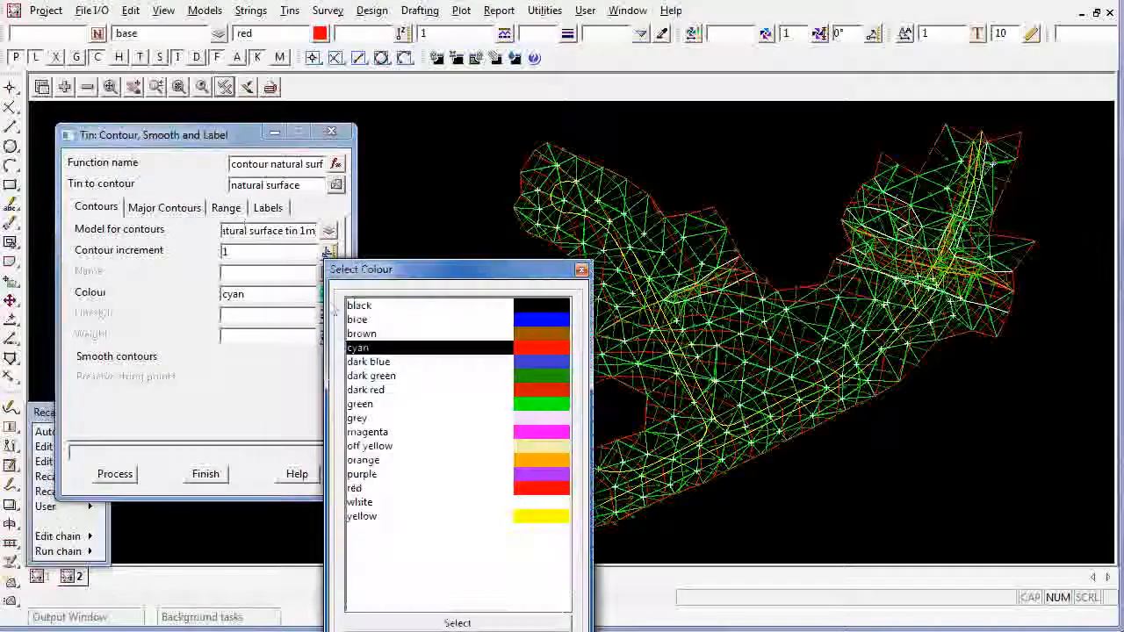
double_click(549, 418)
Set the model for major contours to "contour natural surface tin 5m"
left_click(158, 211)
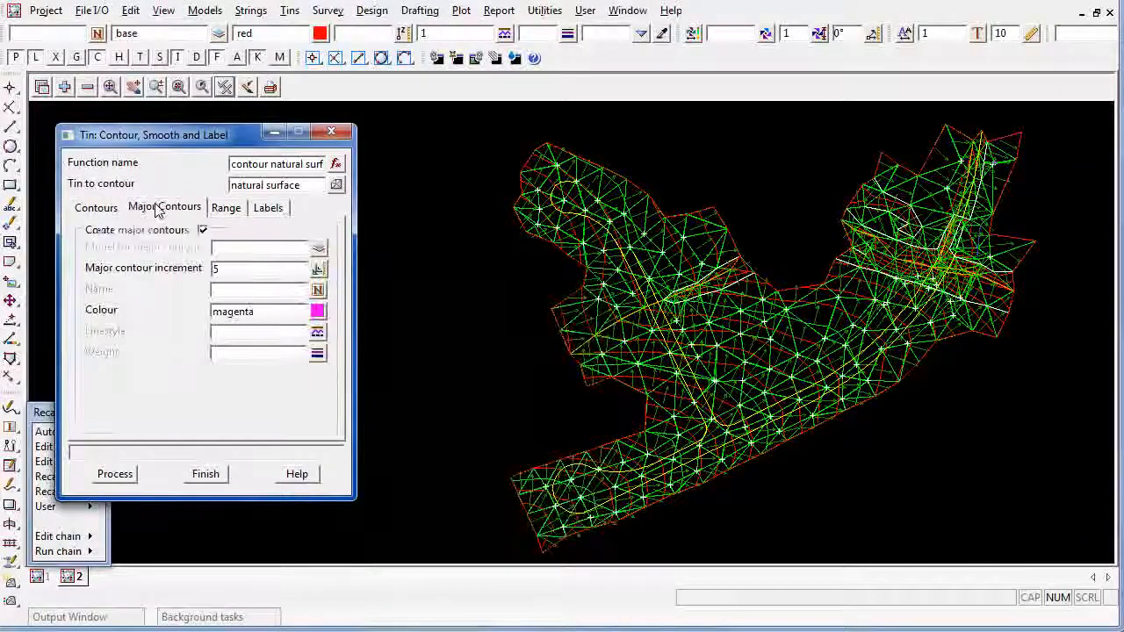
key("ctrl+v")
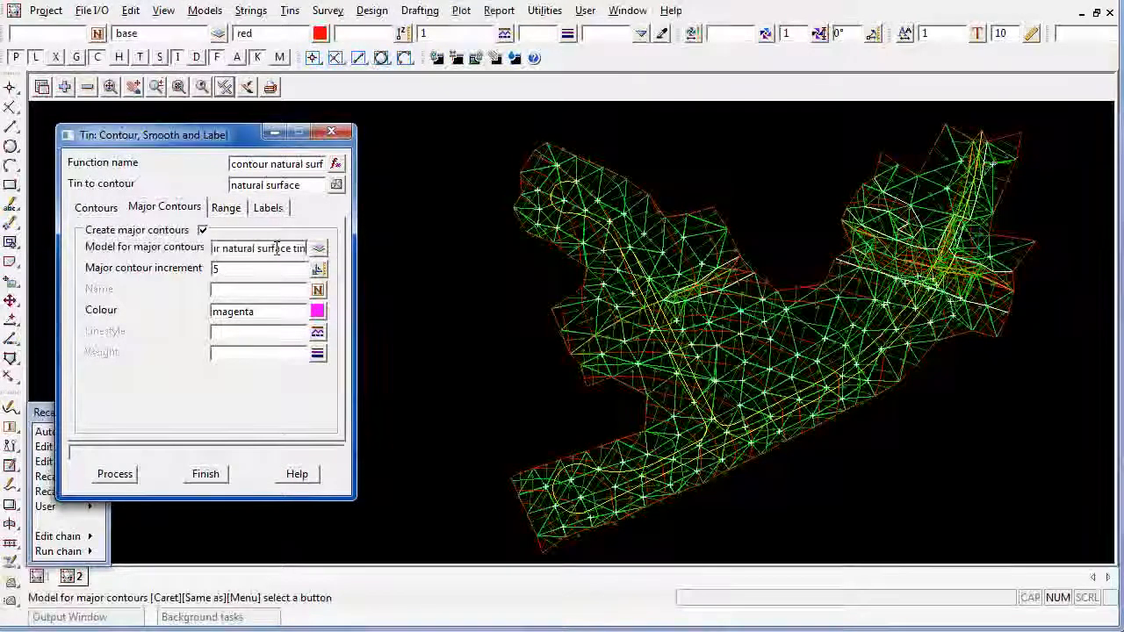
type("5m")
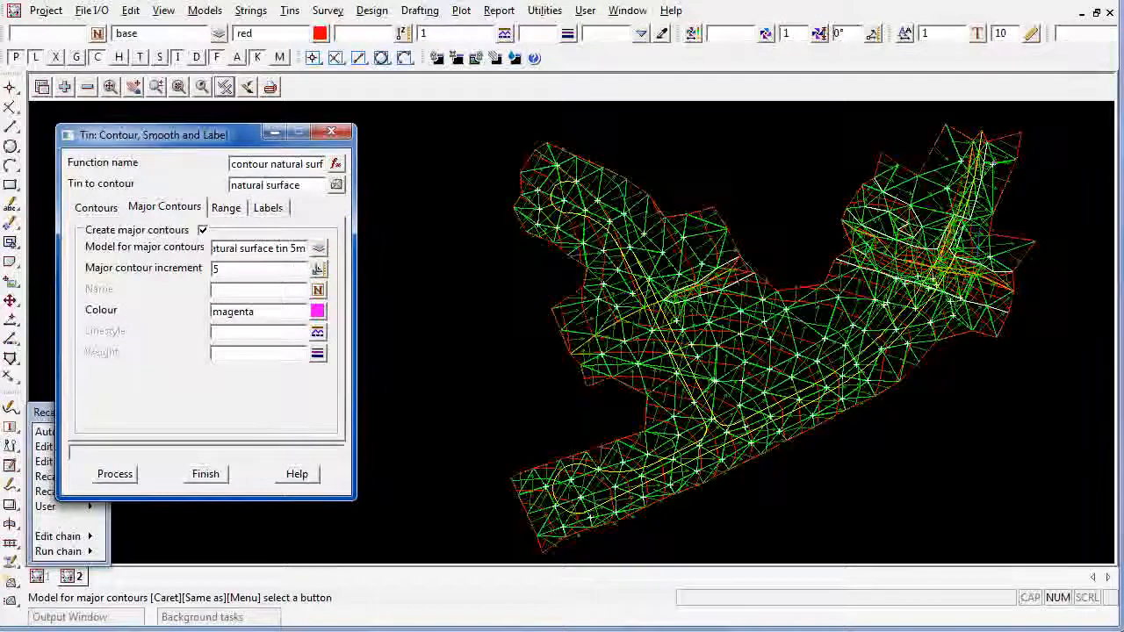
Set the model for contour labels to "contour natural surface tin Labels"
left_click(267, 207)
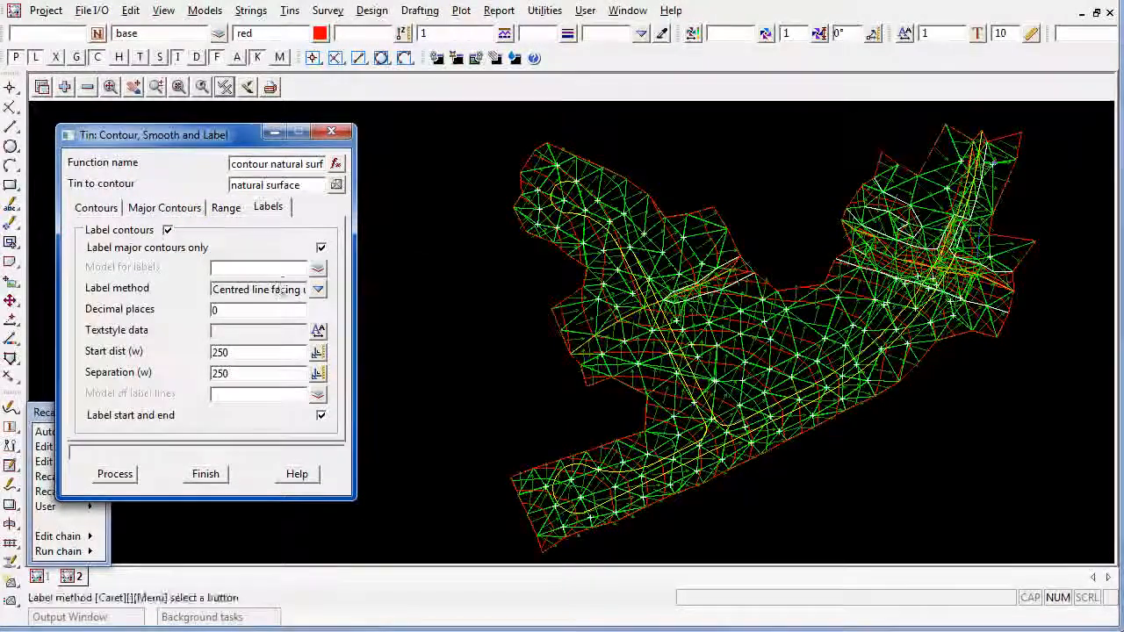
left_click(279, 269)
type("l surface tin L")
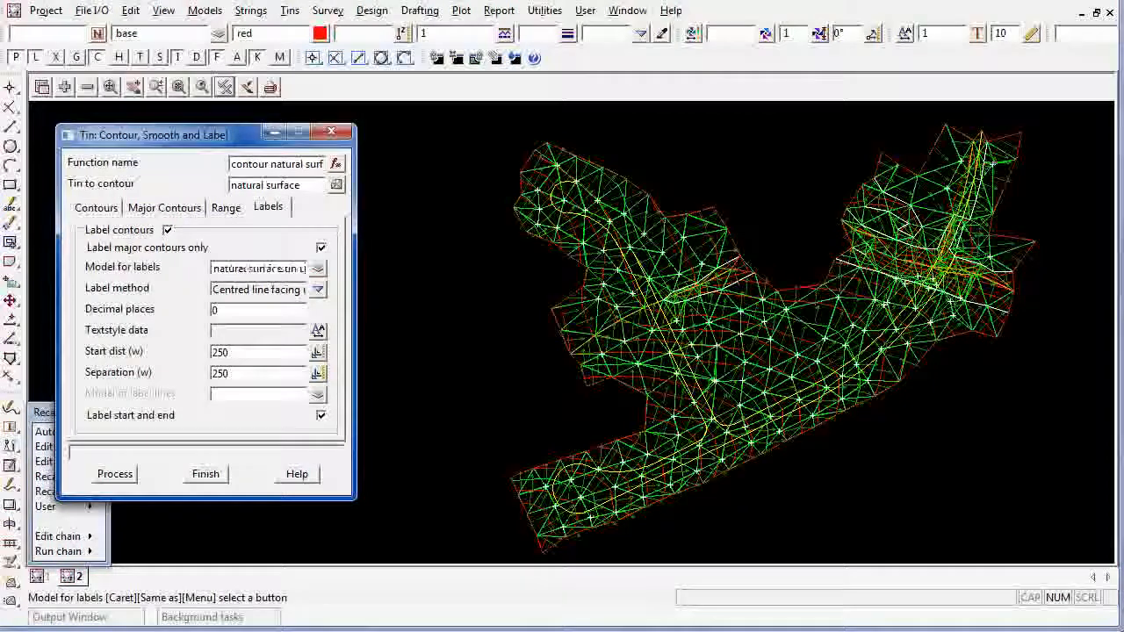
type("abels")
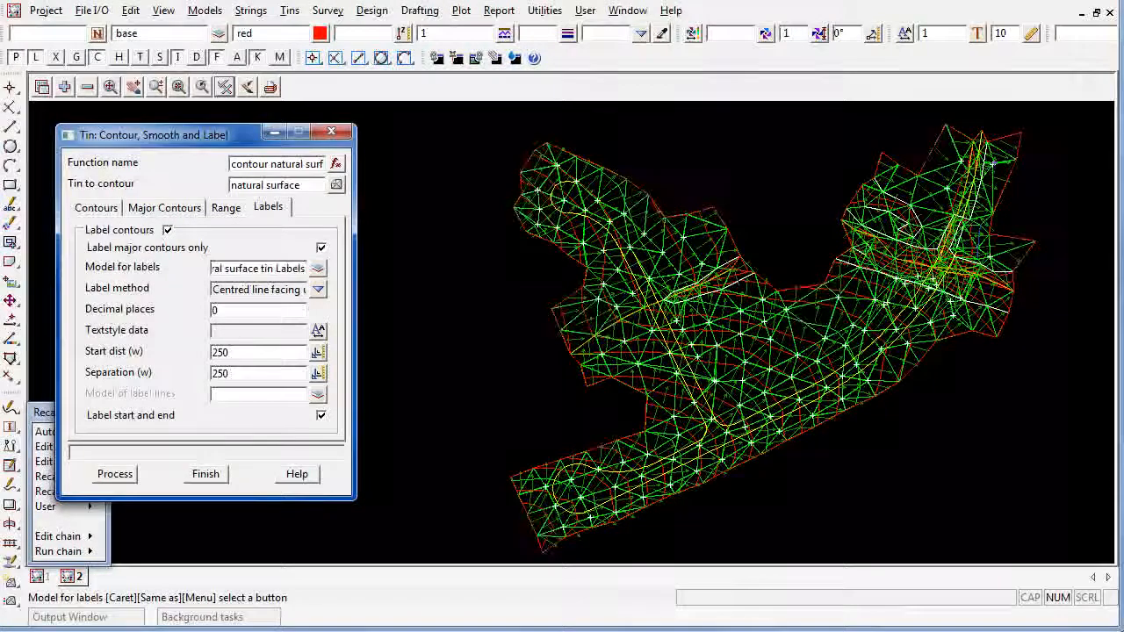
Format the labels with line removal & centred line facing up hill, 1 decimal place and the Contour Label 2.5 textstyle
left_click(318, 291)
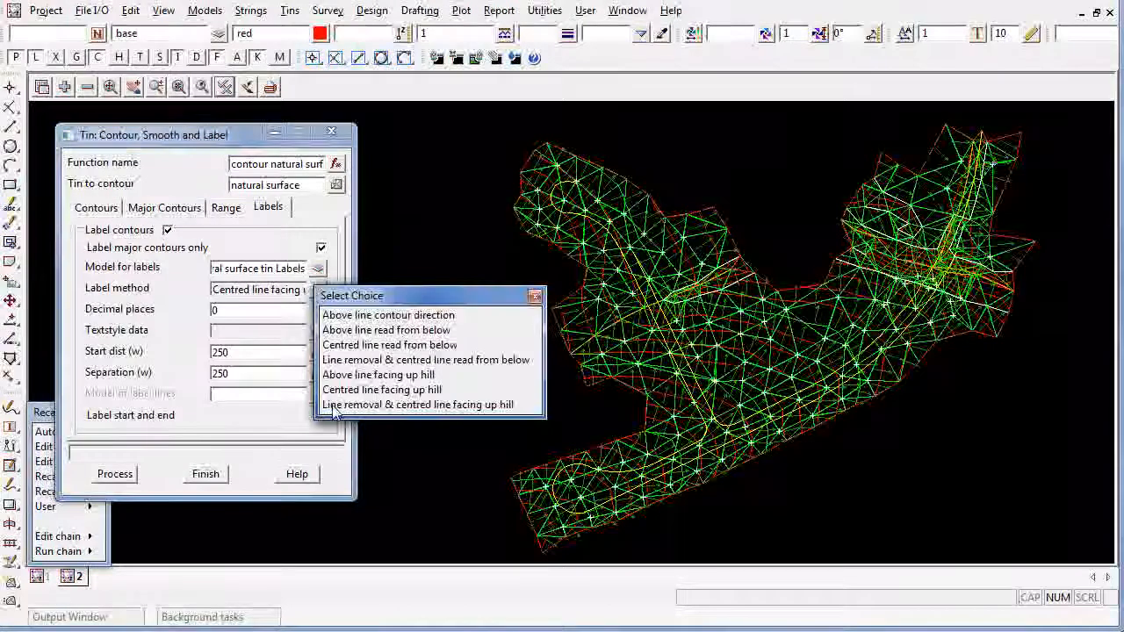
left_click(472, 406)
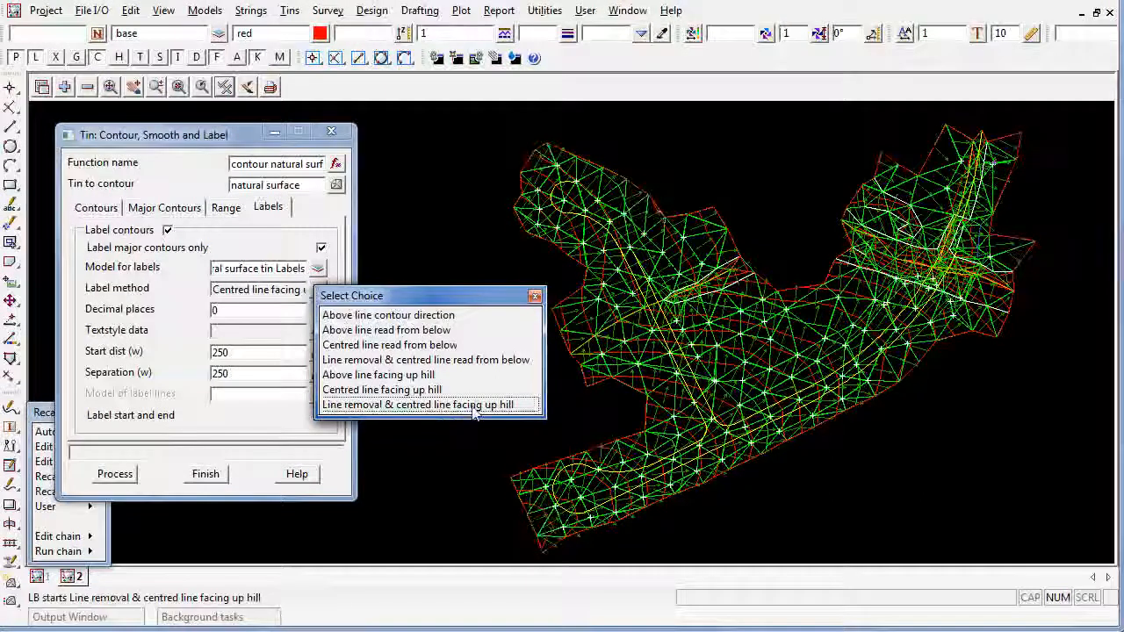
left_click(471, 405)
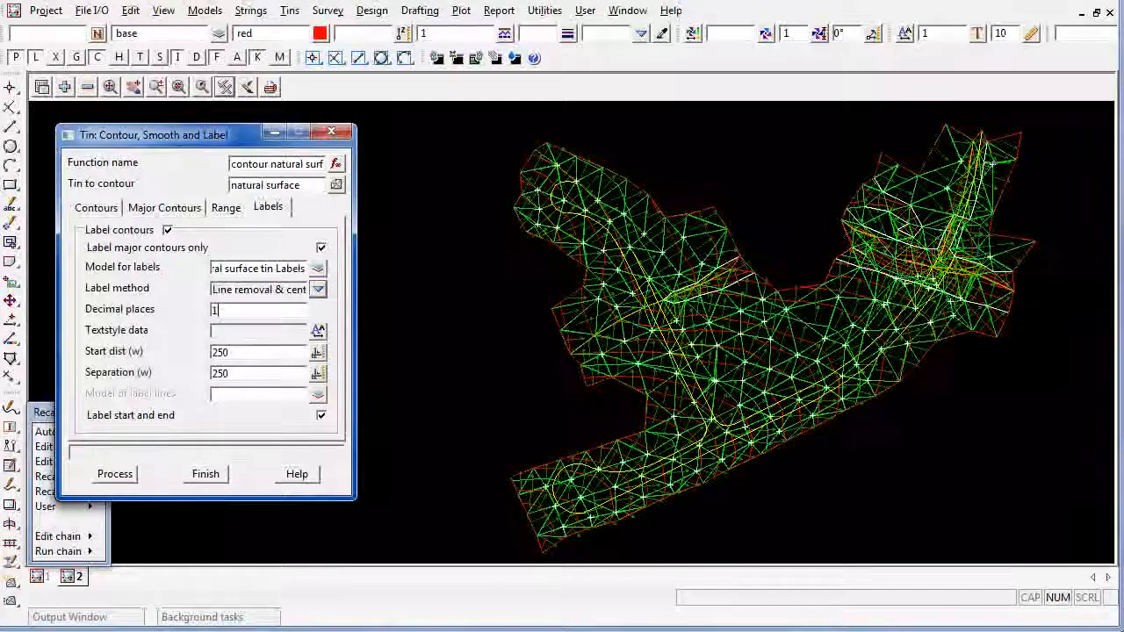
left_click(318, 330)
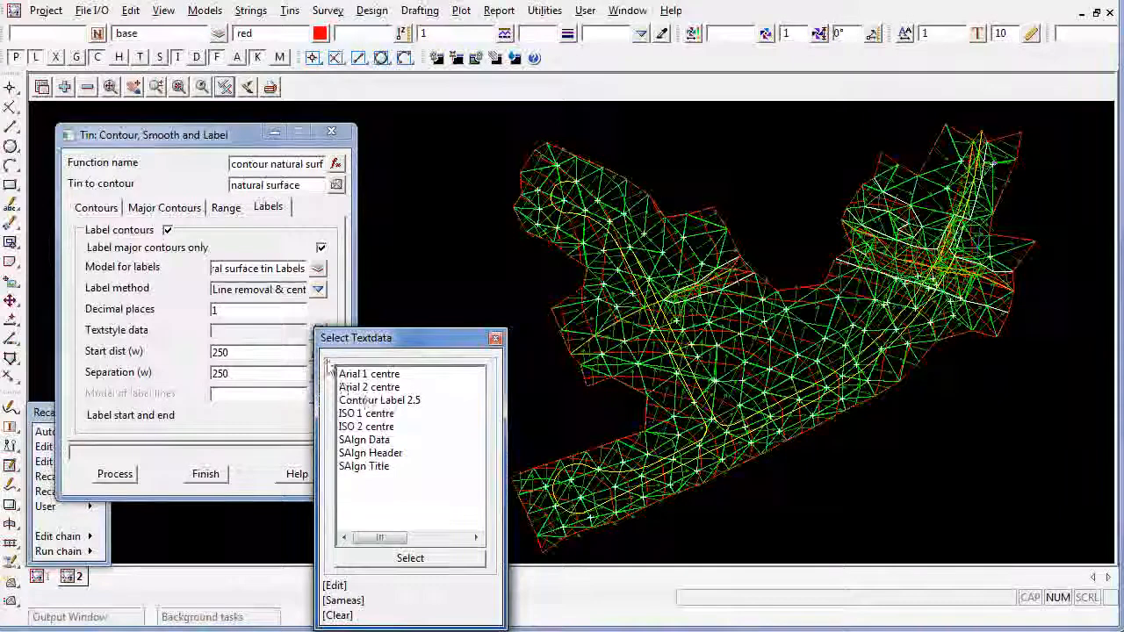
left_click(413, 401)
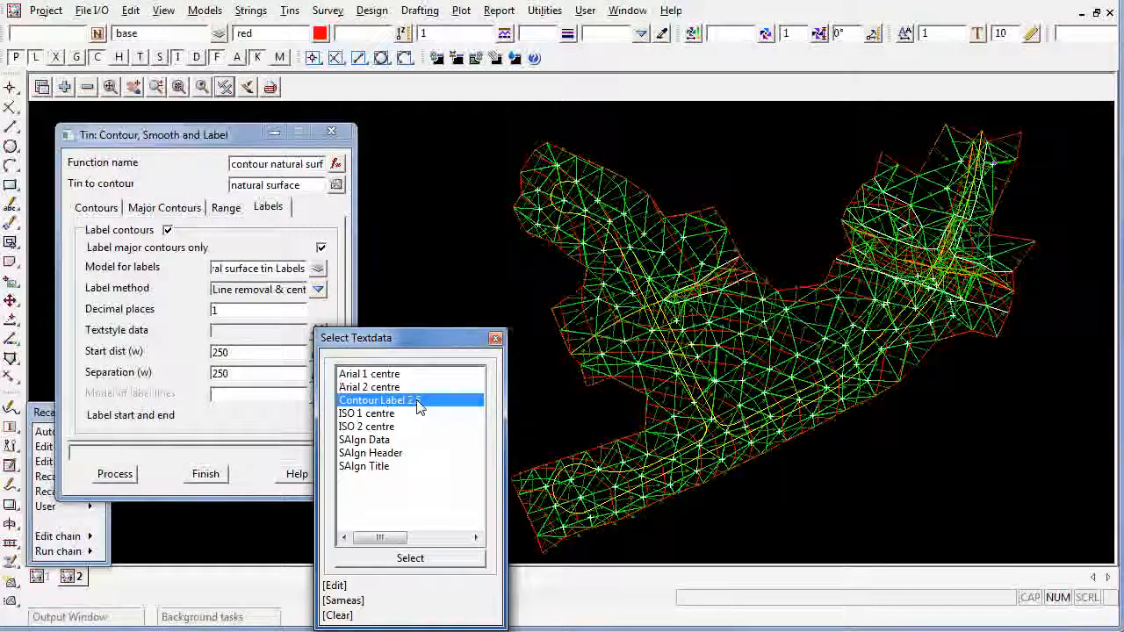
double_click(418, 401)
Process the contours and add the 1m, 5m and Labels contour models to view 2
left_click(115, 475)
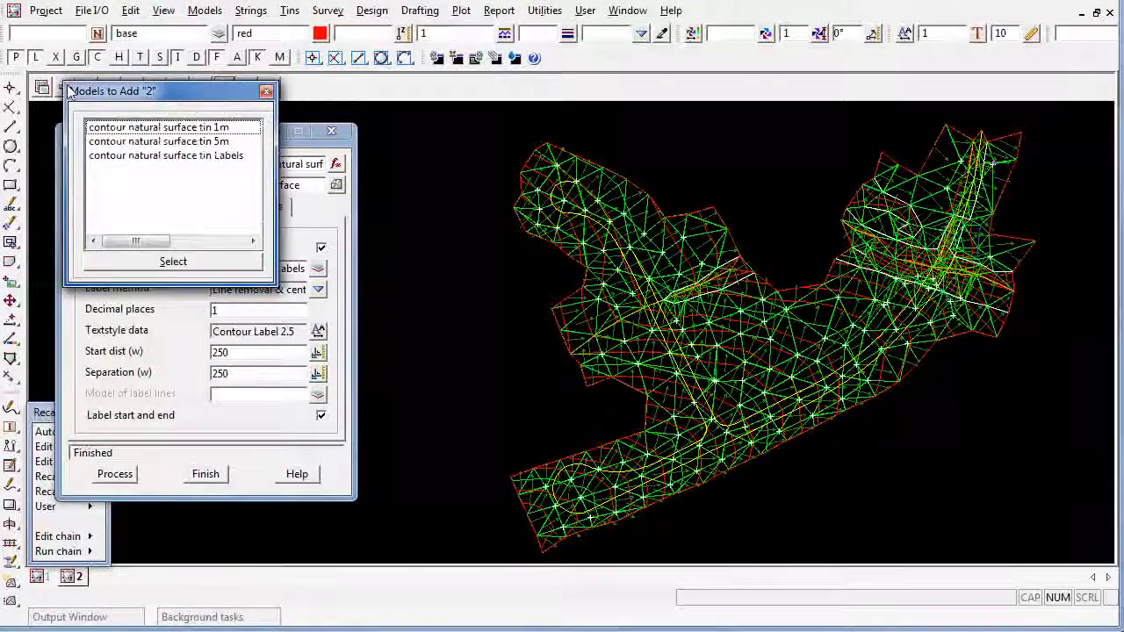
left_click_drag(186, 130, 200, 171)
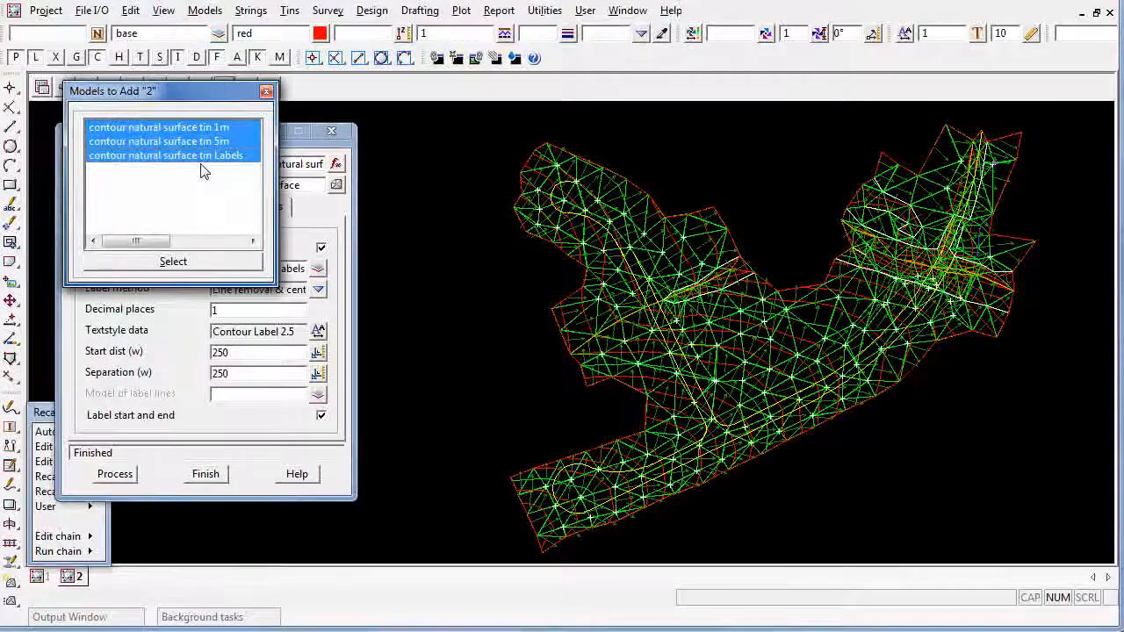
left_click(149, 265)
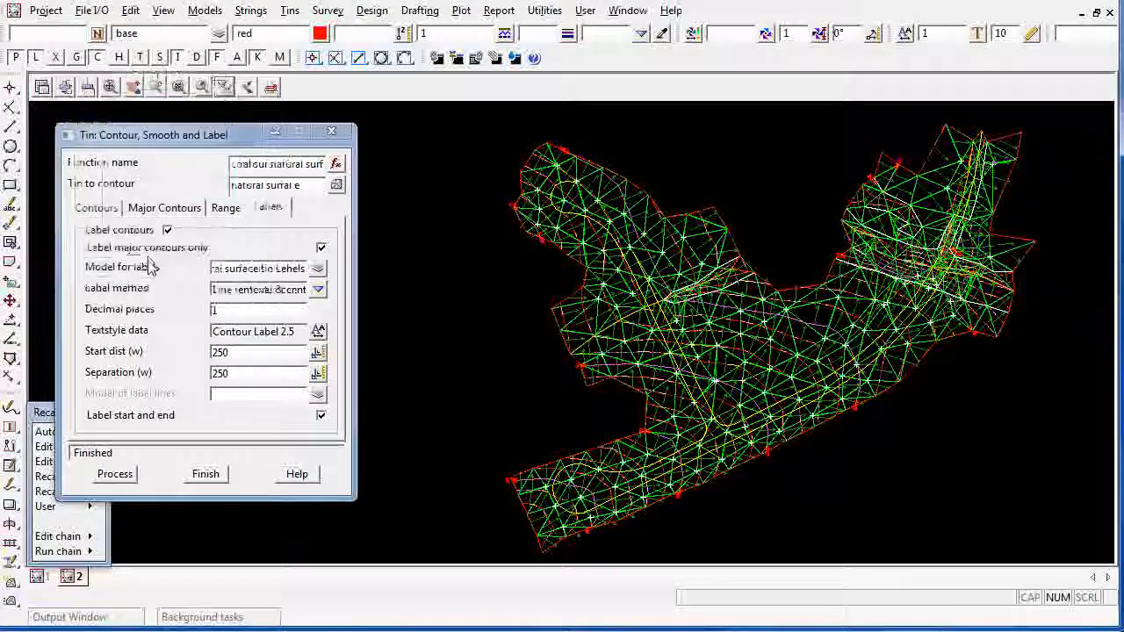
Remove the tin natural surface model from view 2 and redraw the view
left_click(87, 86)
left_click(149, 146)
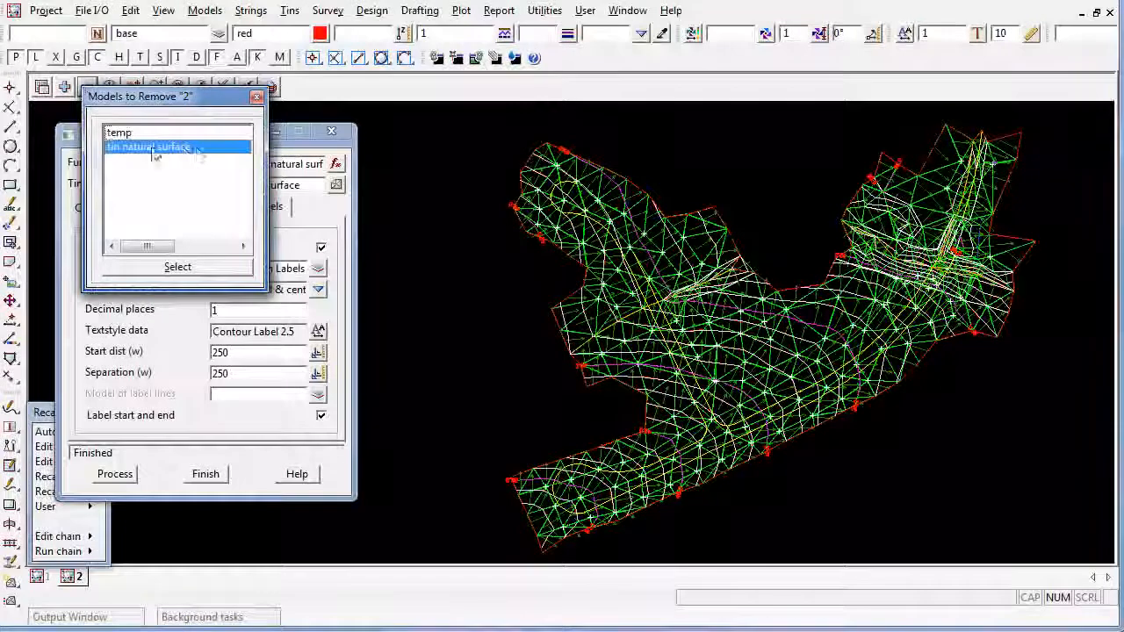
double_click(198, 151)
left_click(247, 86)
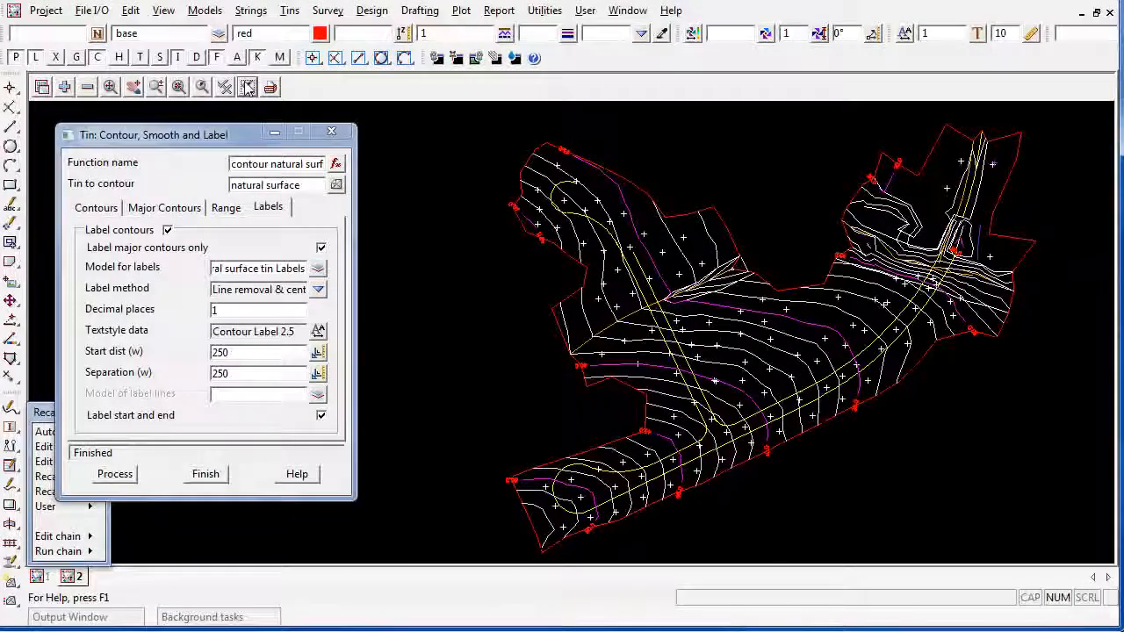
Change the contour label text colour to magenta, process the contours again and close the contouring function
scroll(766, 457, "up", 2)
scroll(770, 457, "up", 3)
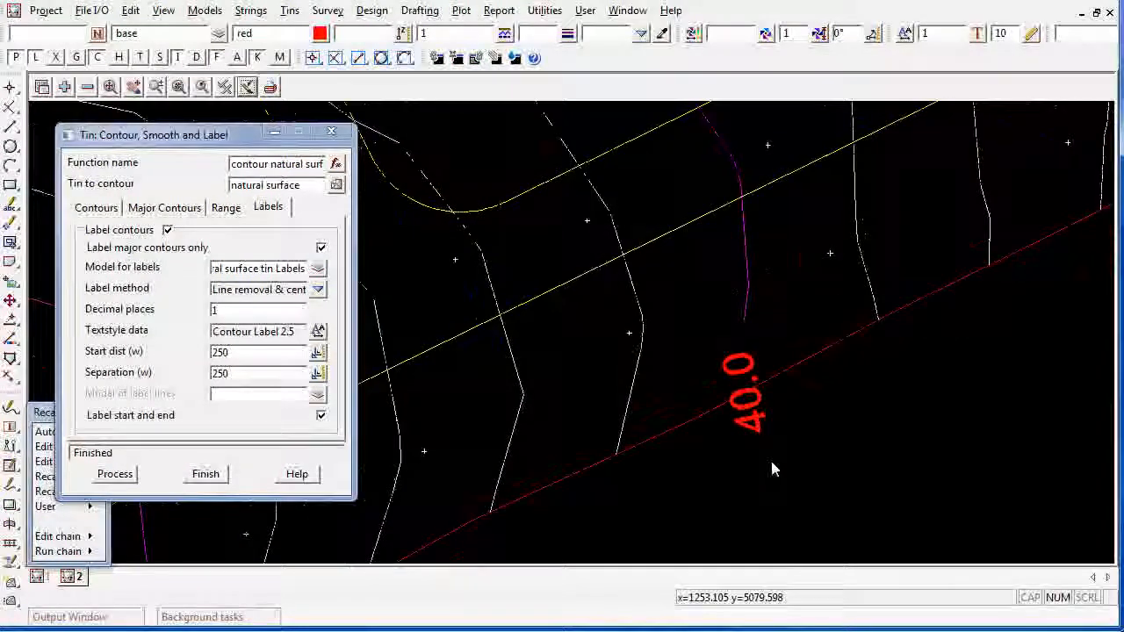
left_click(318, 331)
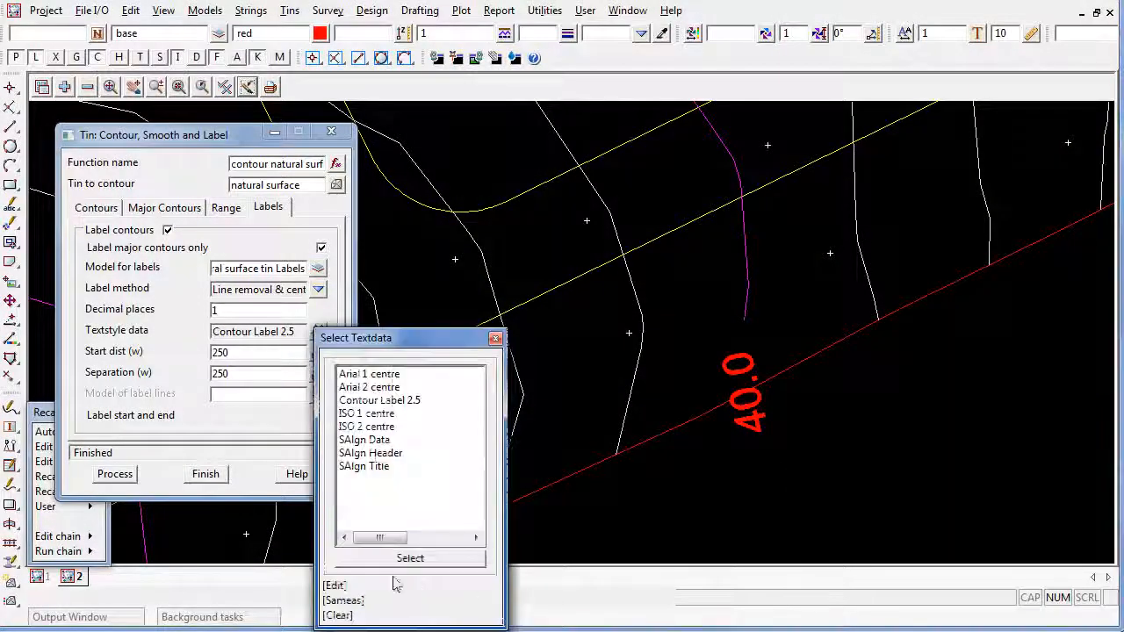
left_click(337, 586)
left_click(533, 197)
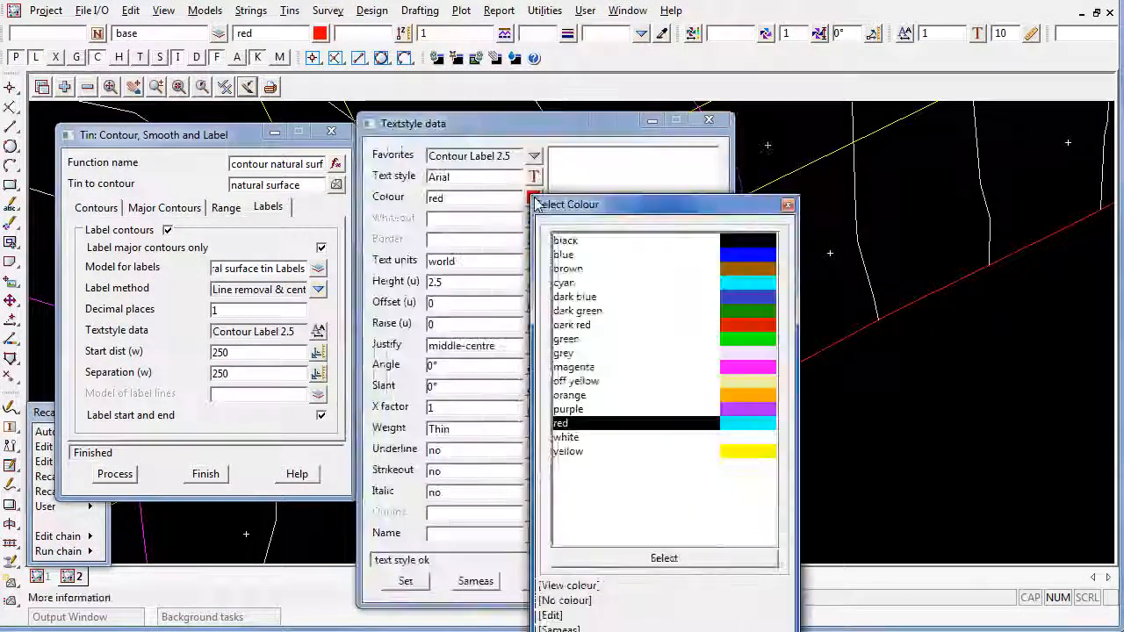
left_click(739, 370)
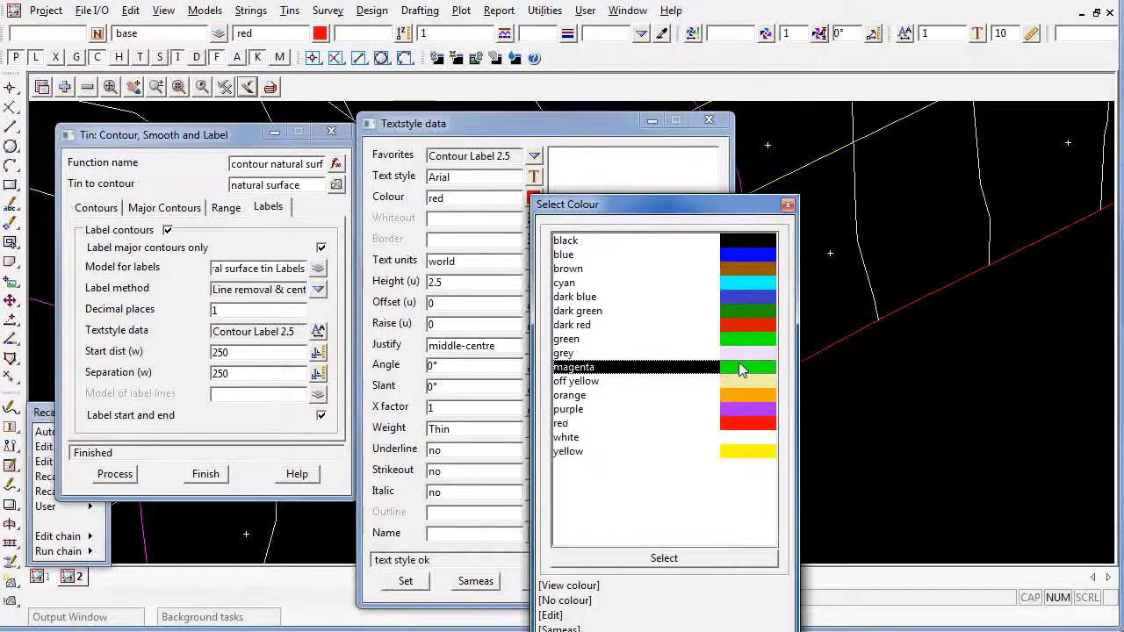
double_click(738, 370)
left_click(406, 581)
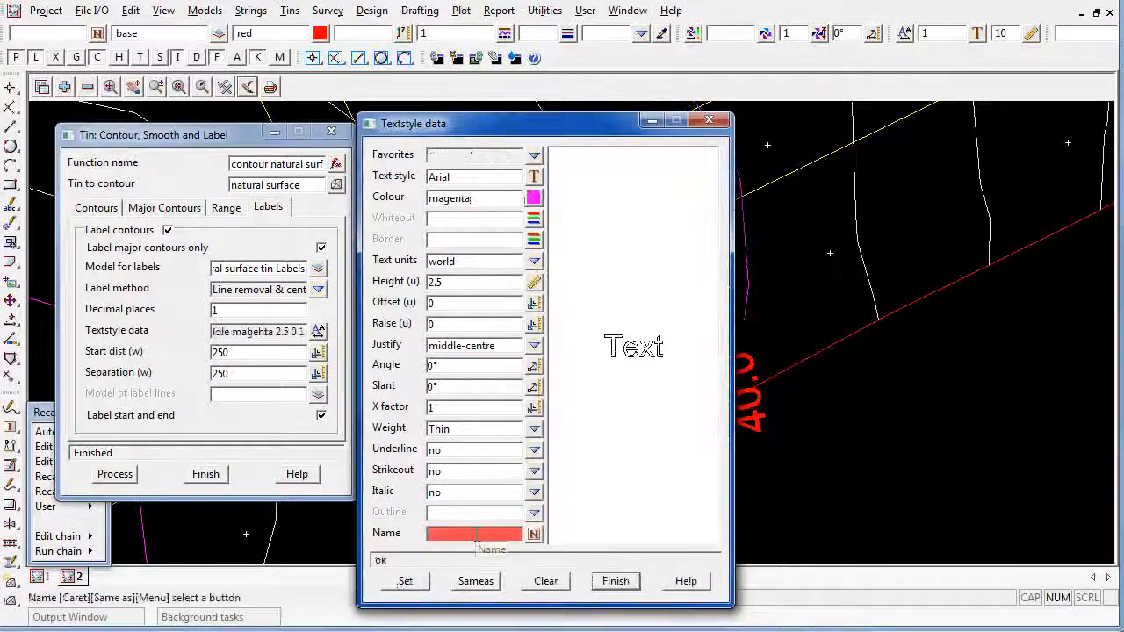
left_click(617, 580)
left_click(114, 474)
scroll(837, 304, "down", 3)
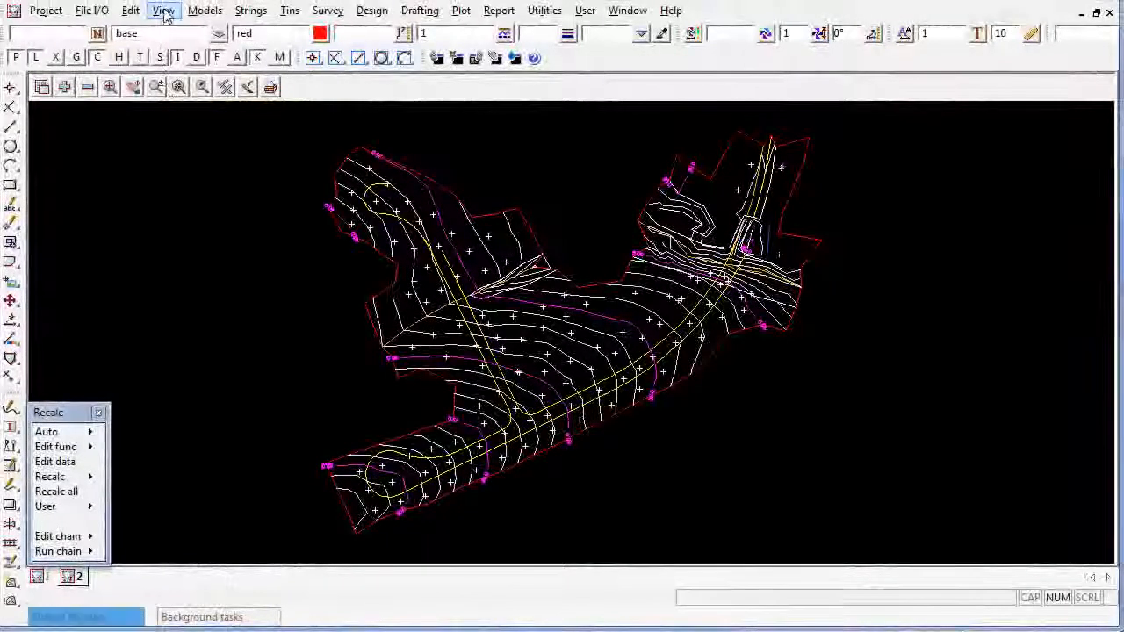
Create a new perspective view and tile the plan 2 and perspective views vertically
left_click(164, 12)
mouse_move(250, 32)
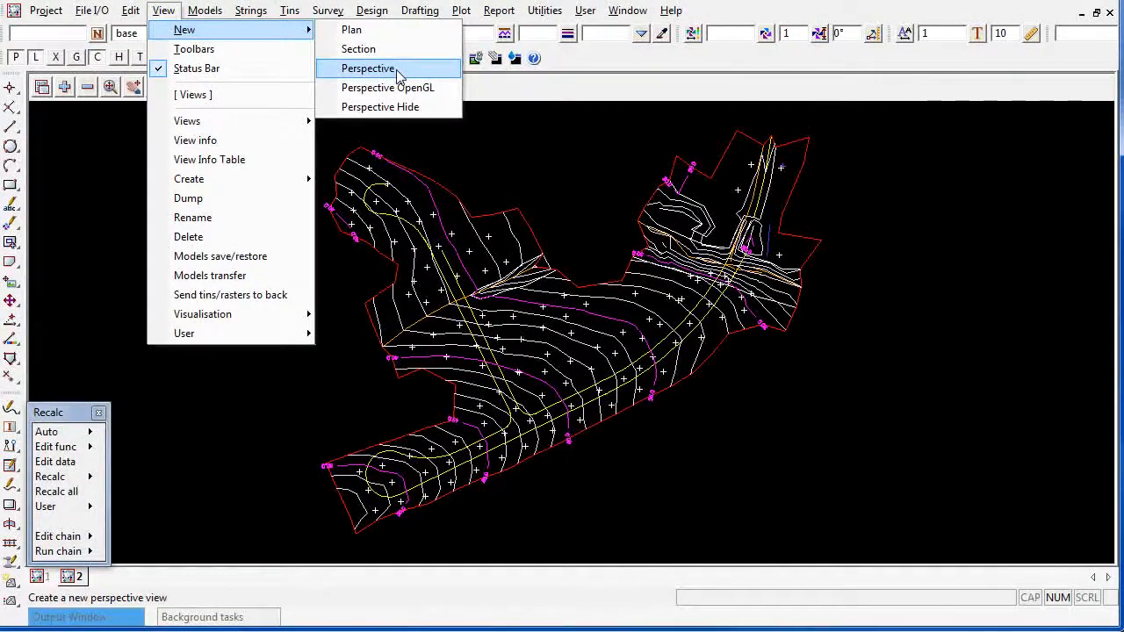
left_click(396, 70)
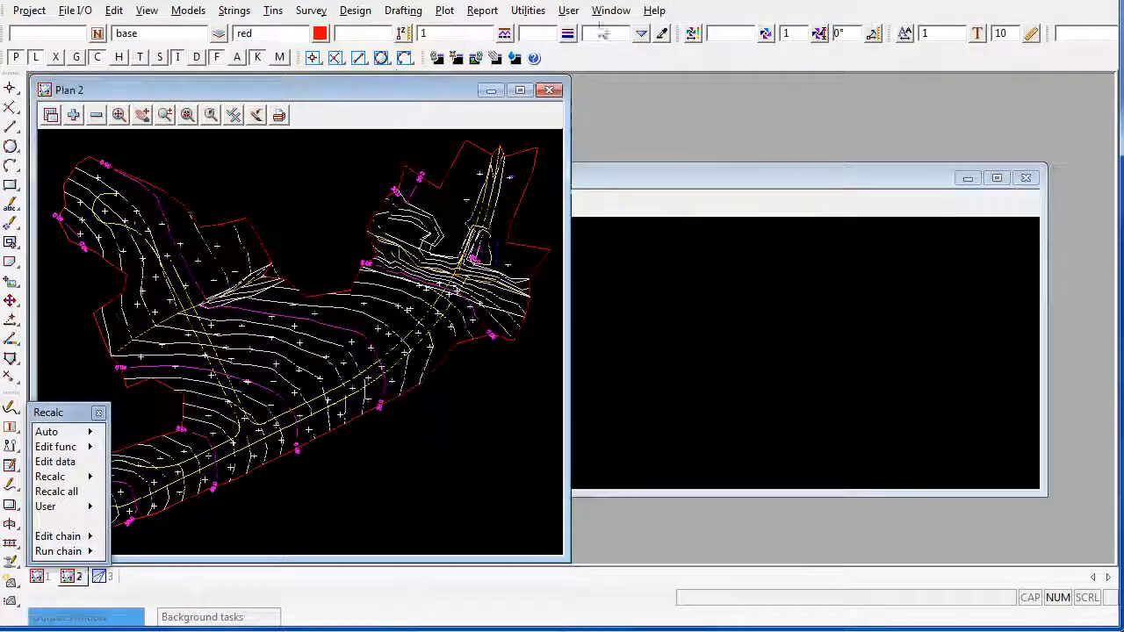
left_click(611, 10)
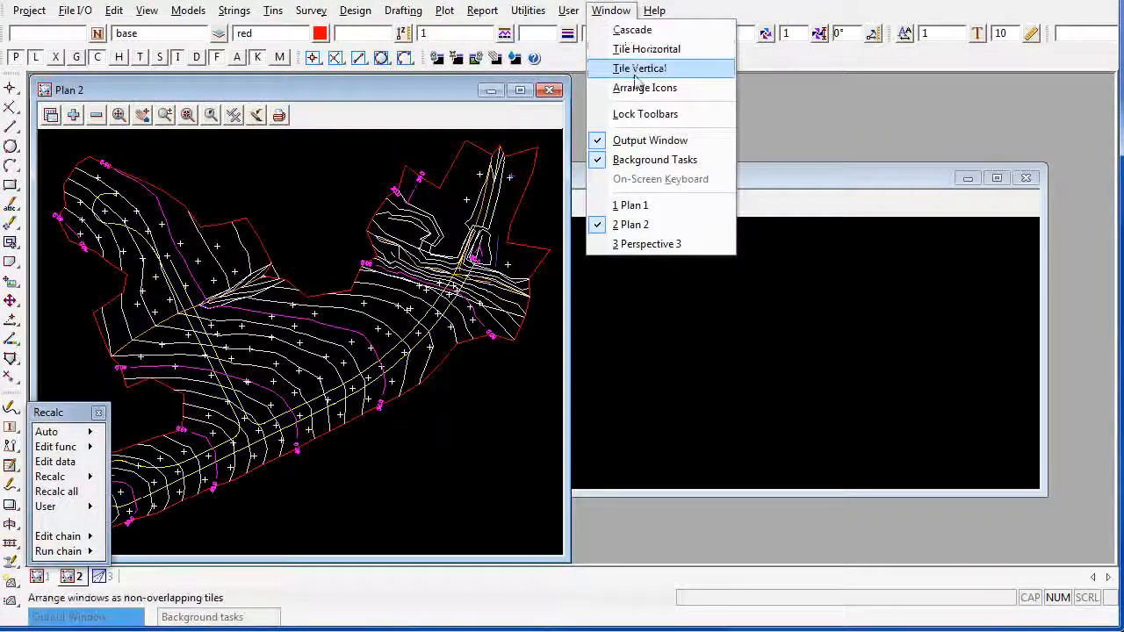
left_click(634, 73)
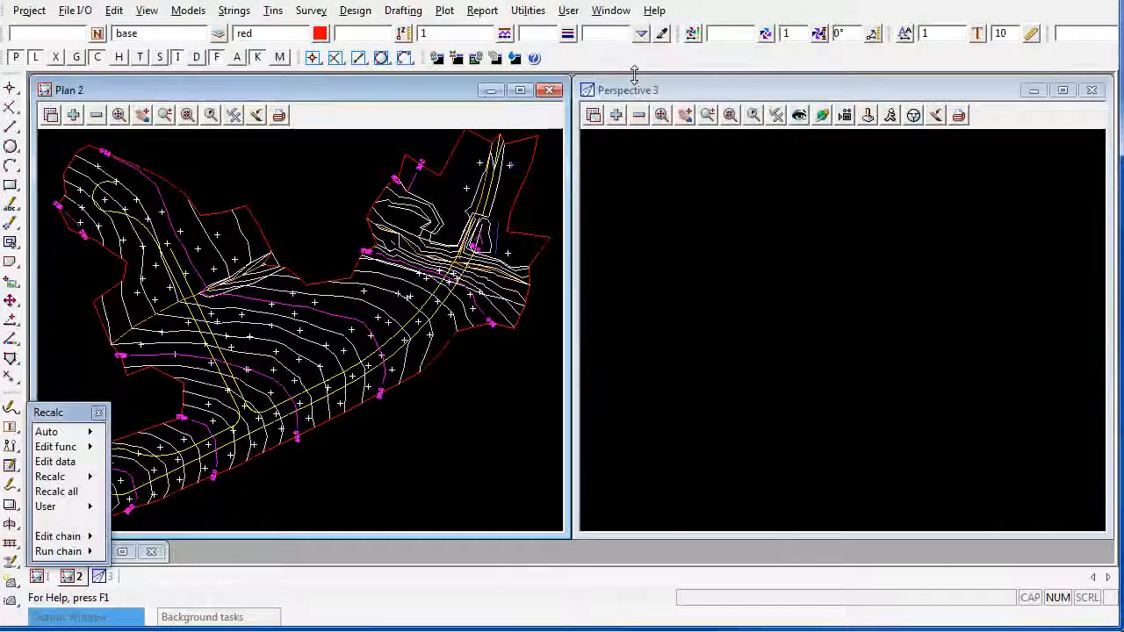
Add the tin natural surface model to perspective view 3
left_click(617, 116)
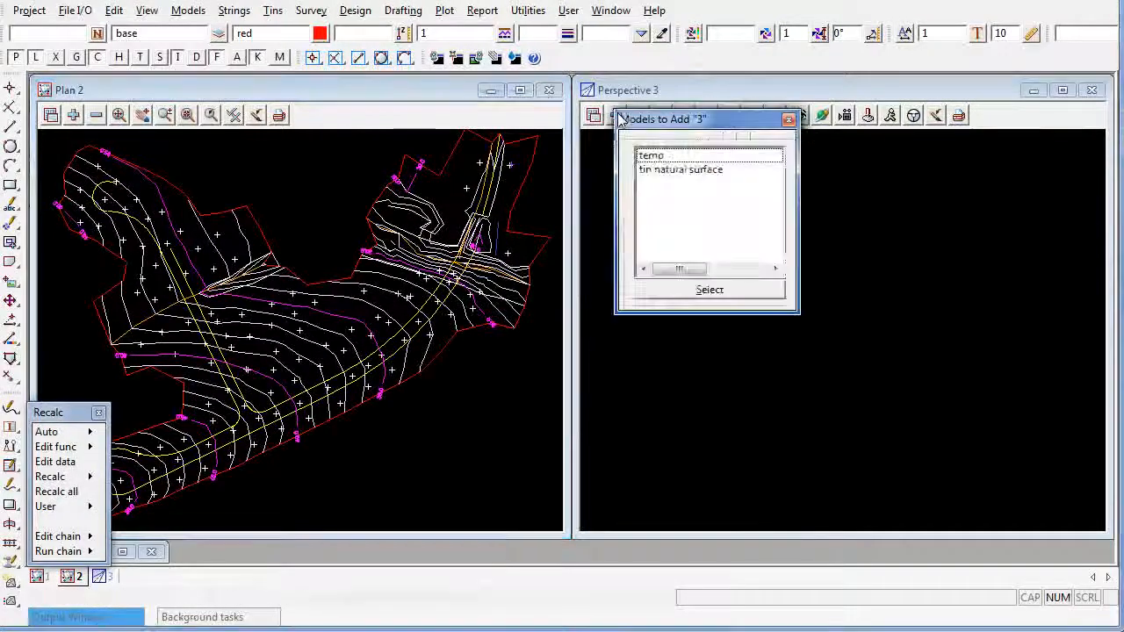
left_click(692, 169)
double_click(725, 173)
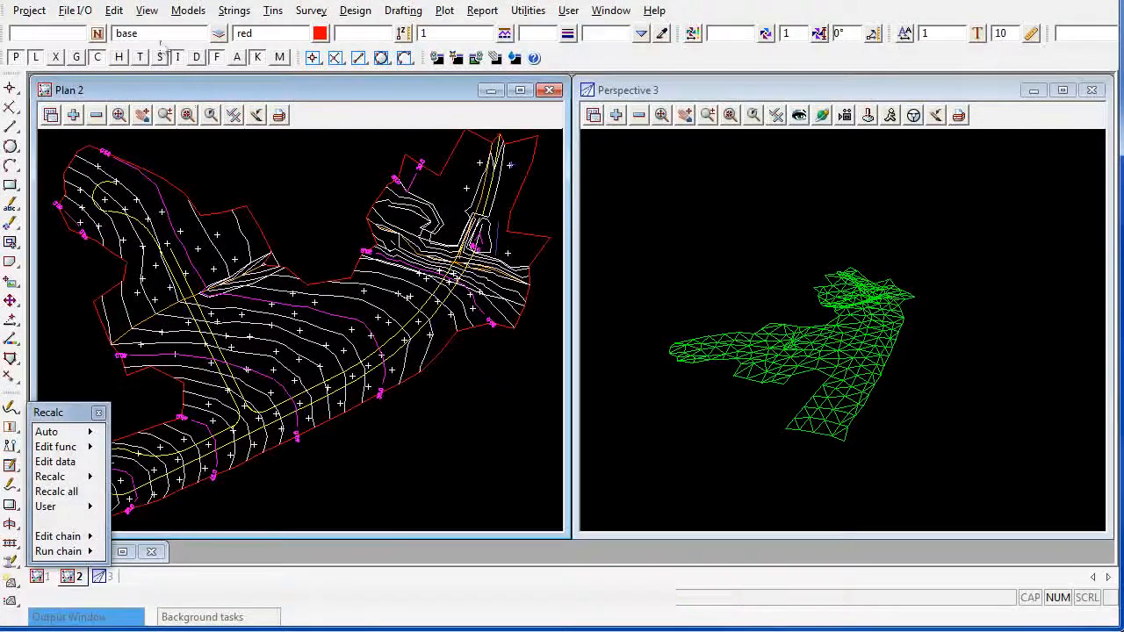
Transfer the models from plan view 2 to perspective view 3
left_click(147, 13)
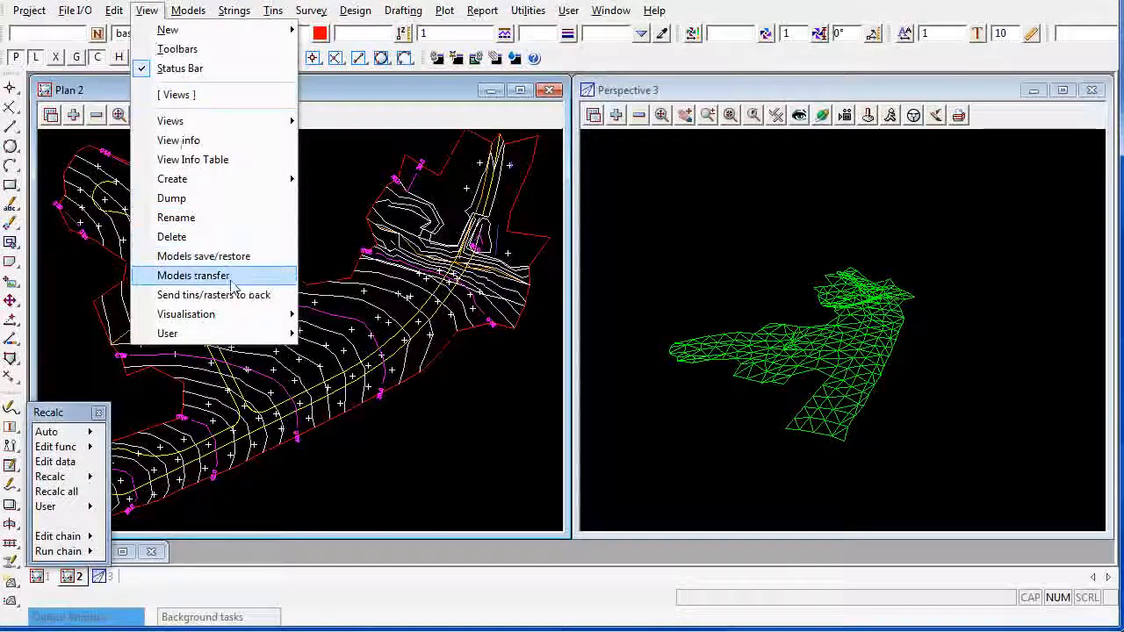
left_click(232, 277)
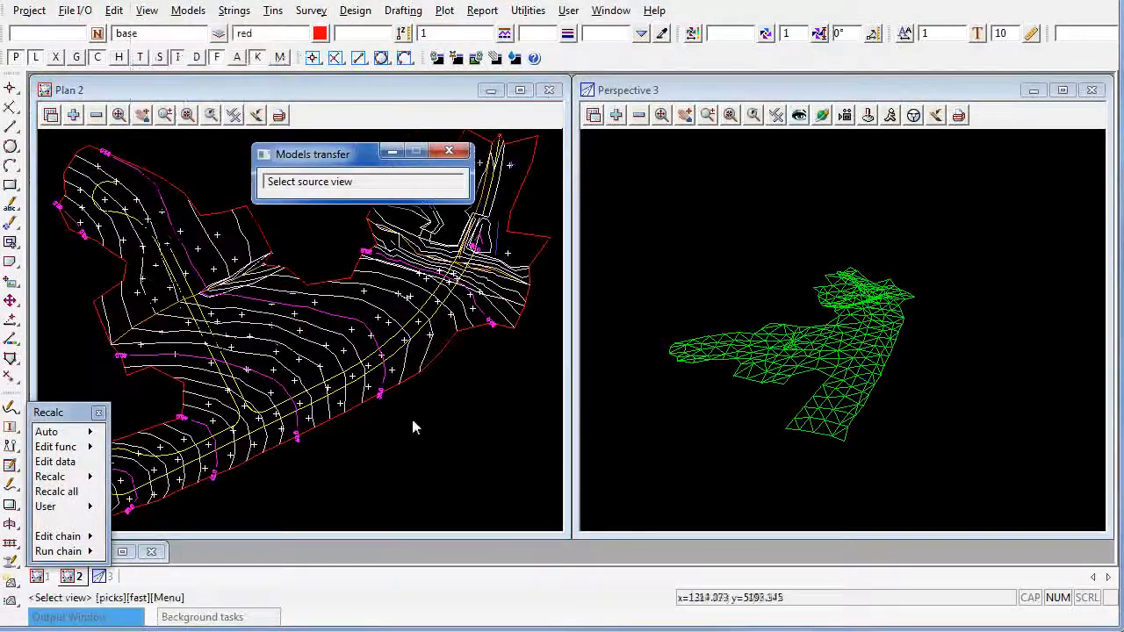
left_click(437, 438)
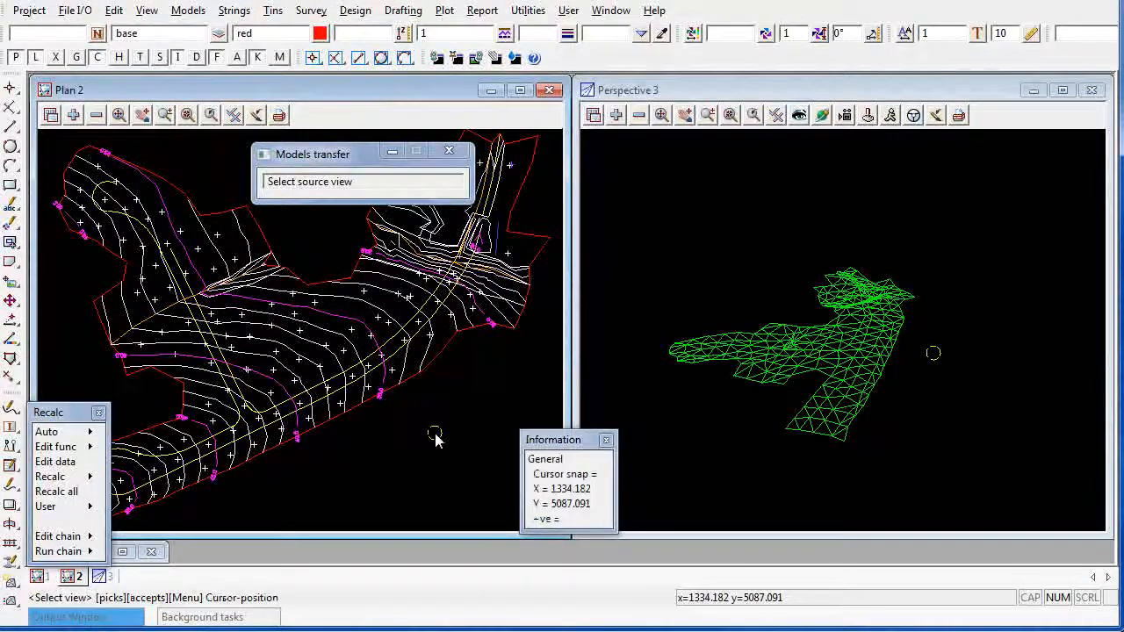
left_click(435, 436)
left_click(887, 244)
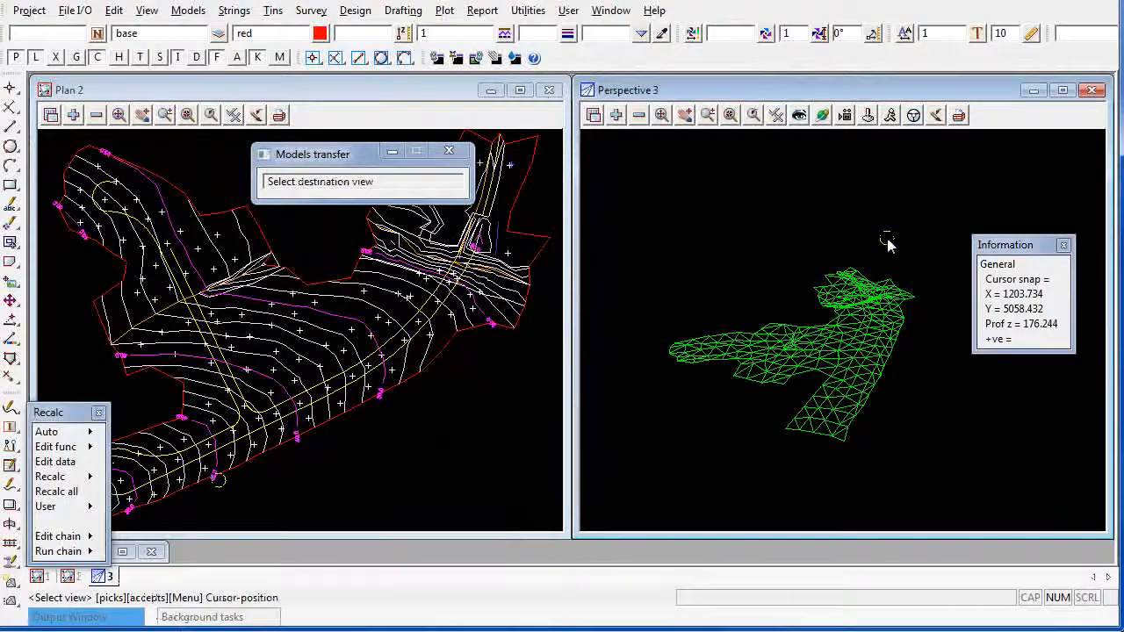
middle_click(887, 244)
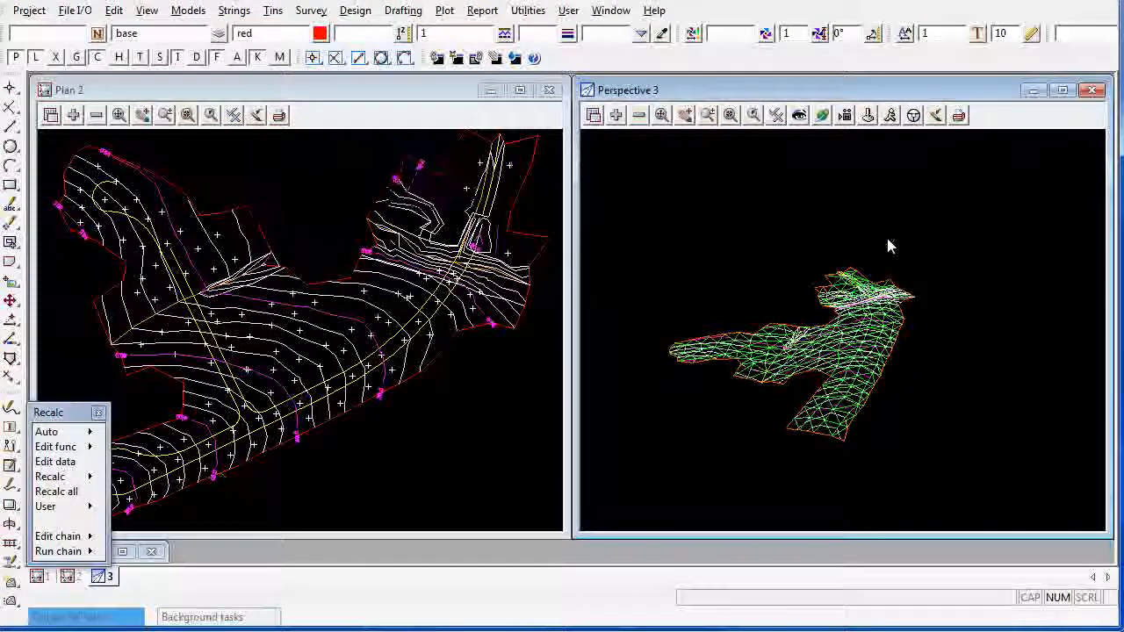
Shade the natural surface tin in perspective view 3 and orbit around it to inspect the terrain
scroll(759, 408, "up", 2)
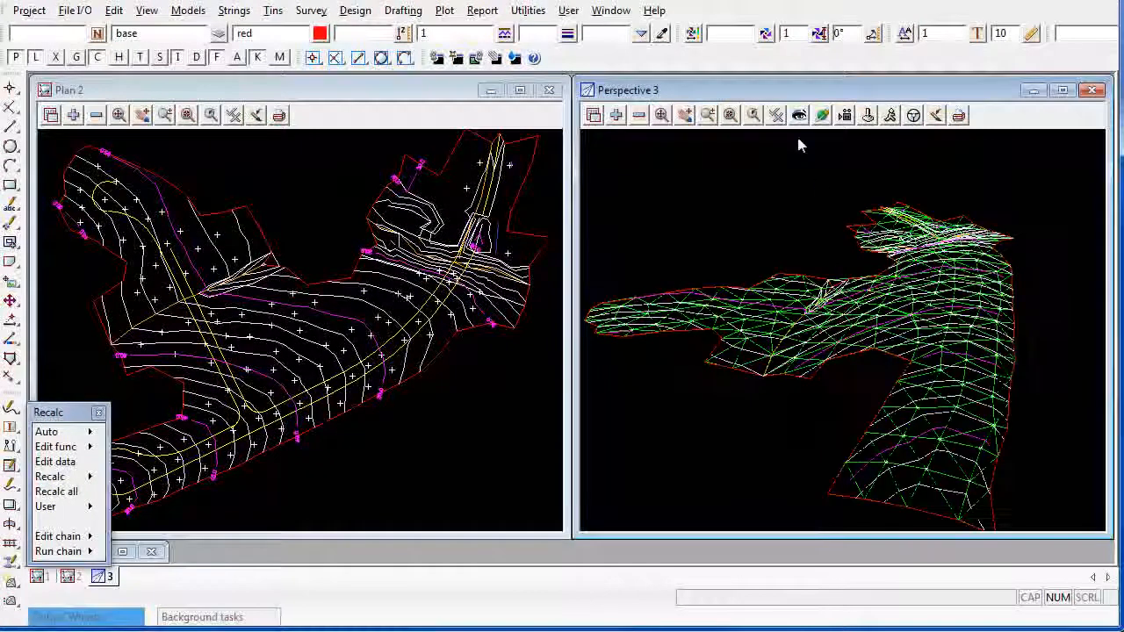
left_click(776, 115)
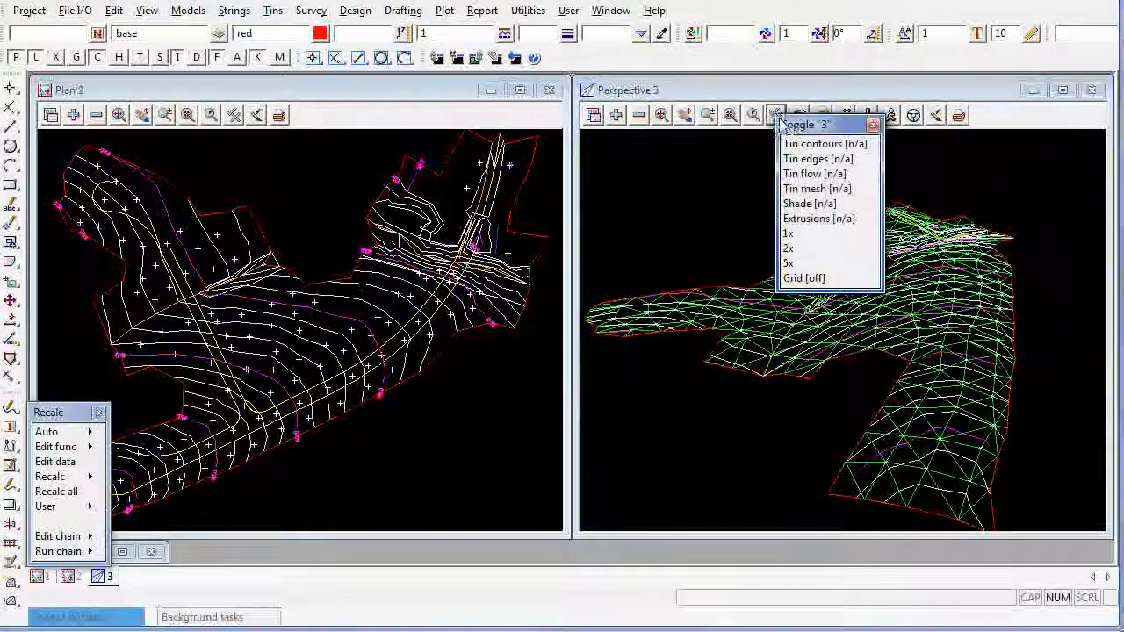
left_click(809, 204)
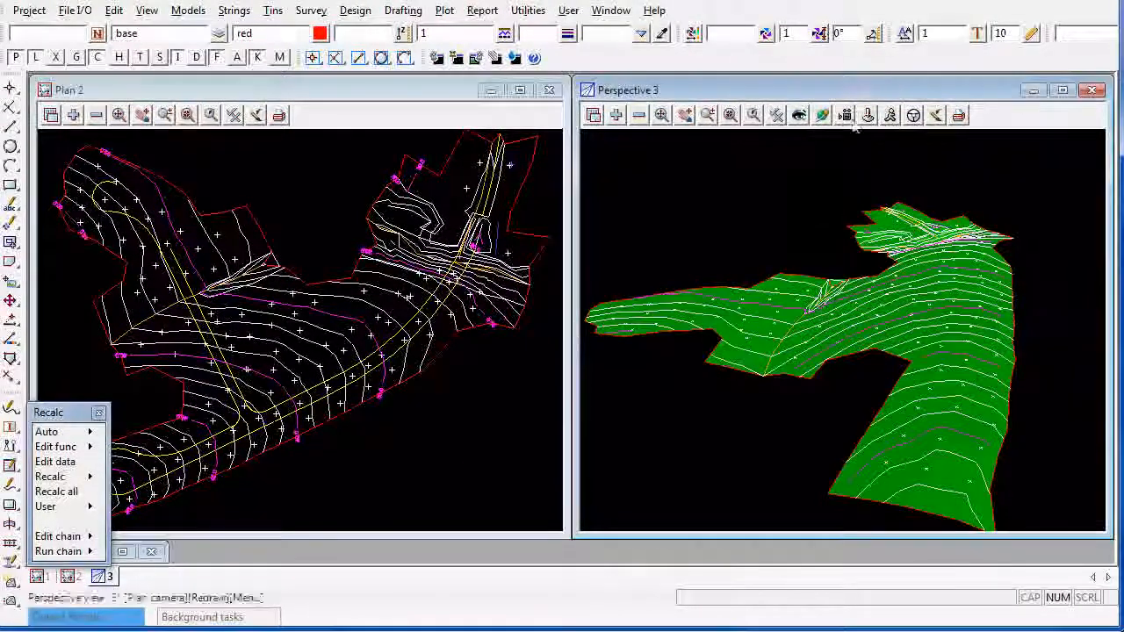
left_click(822, 116)
left_click(823, 121)
left_click_drag(939, 335, 730, 407)
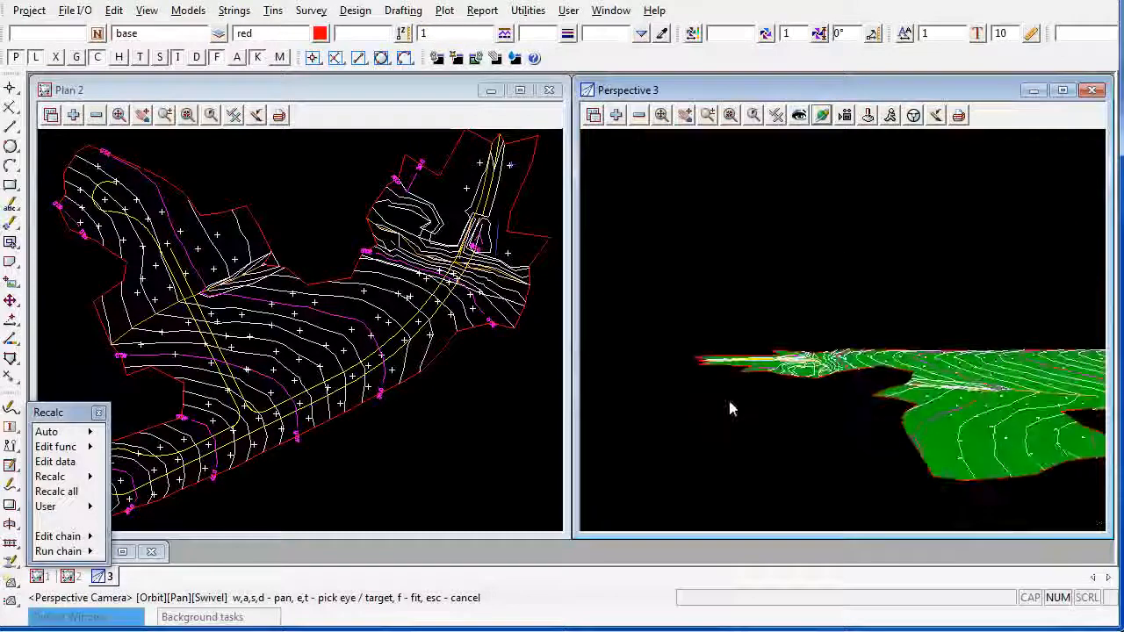
left_click(663, 118)
left_click_drag(762, 303, 742, 352)
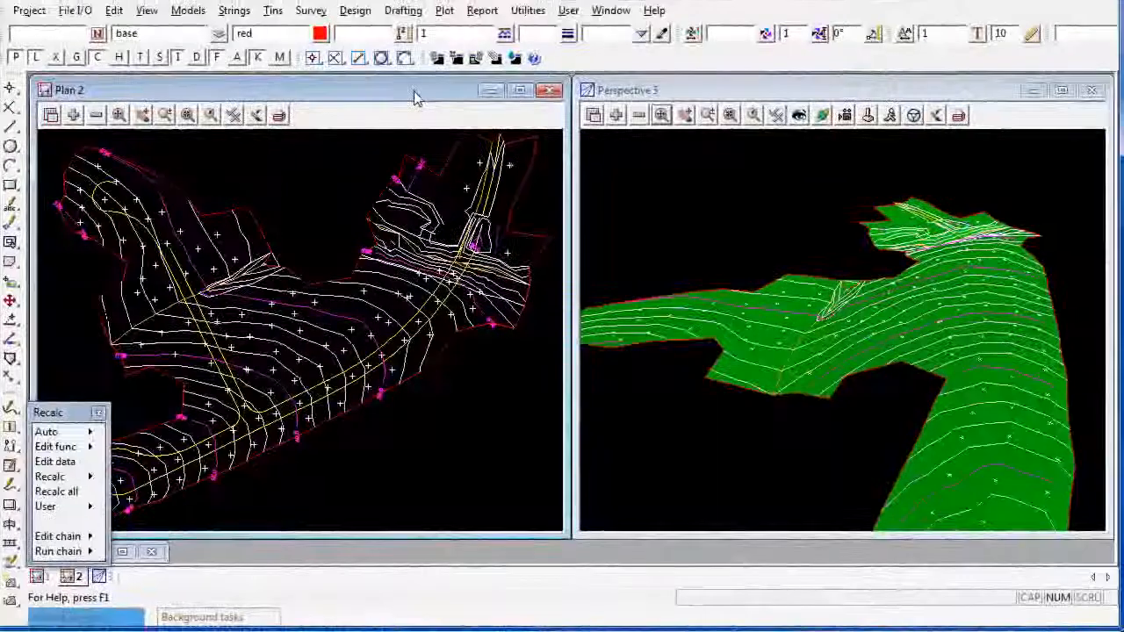
Set up a DWG/DXF/DXB output of view 2 with the file name Survey Data.dwg
left_click(81, 13)
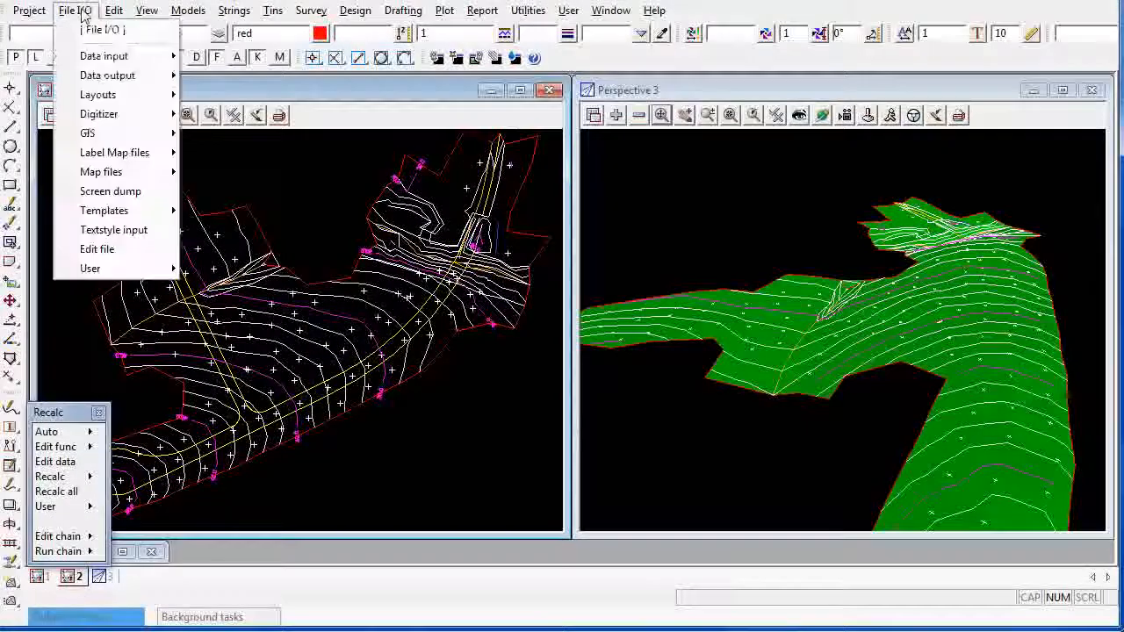
mouse_move(151, 81)
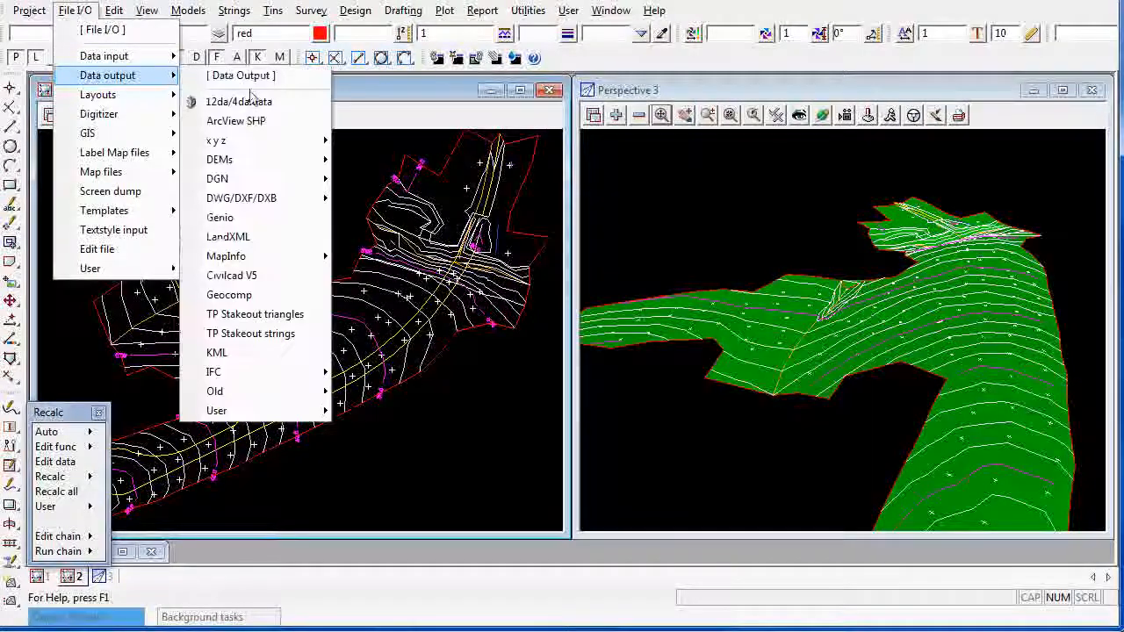
mouse_move(281, 201)
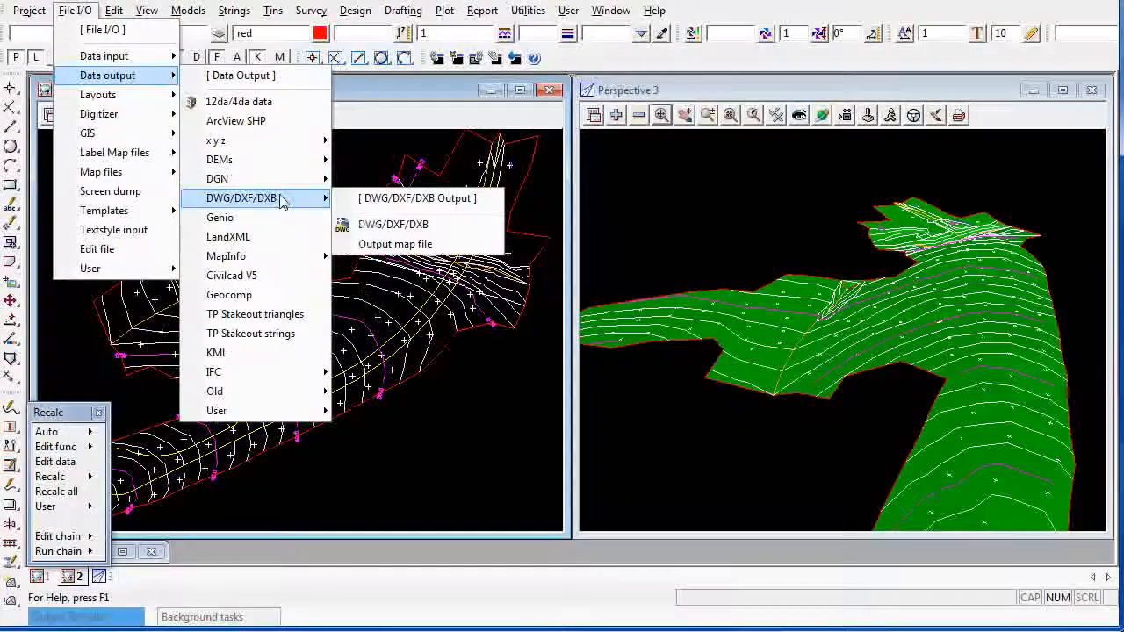
left_click(422, 234)
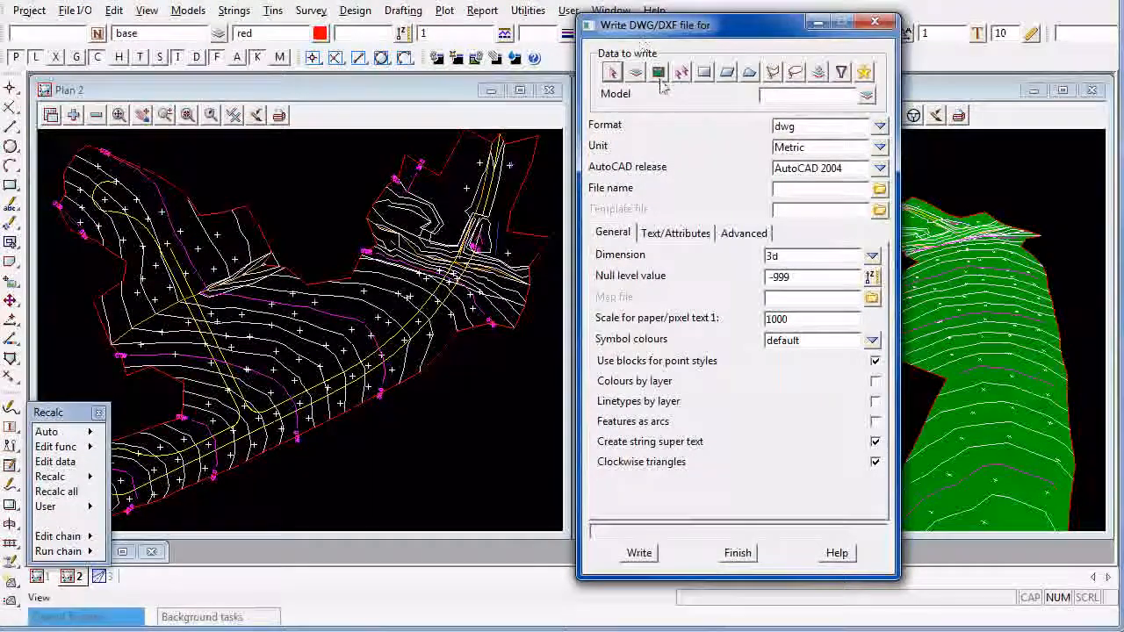
left_click(659, 73)
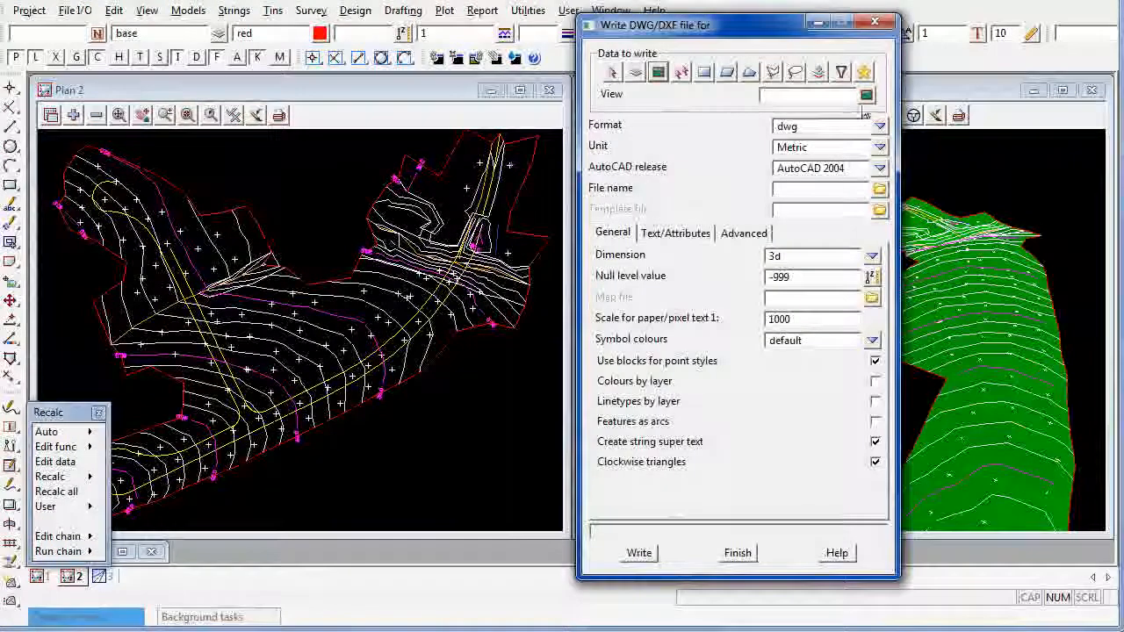
left_click(867, 95)
left_click(896, 140)
left_click(816, 189)
type("S")
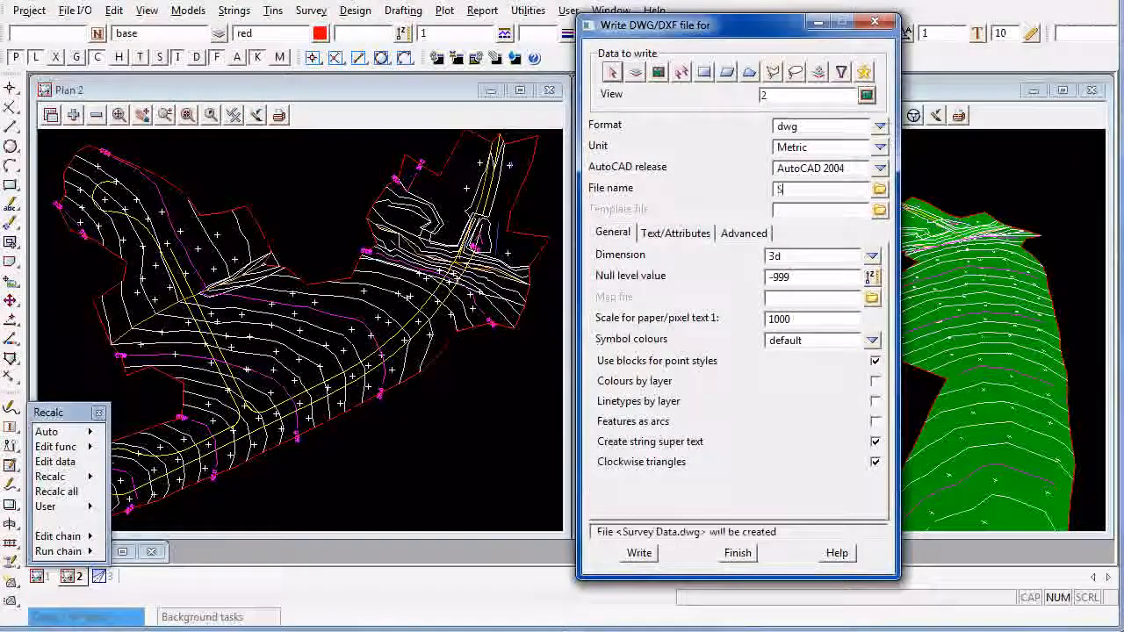
type("urvey Data.dwg")
key("Return")
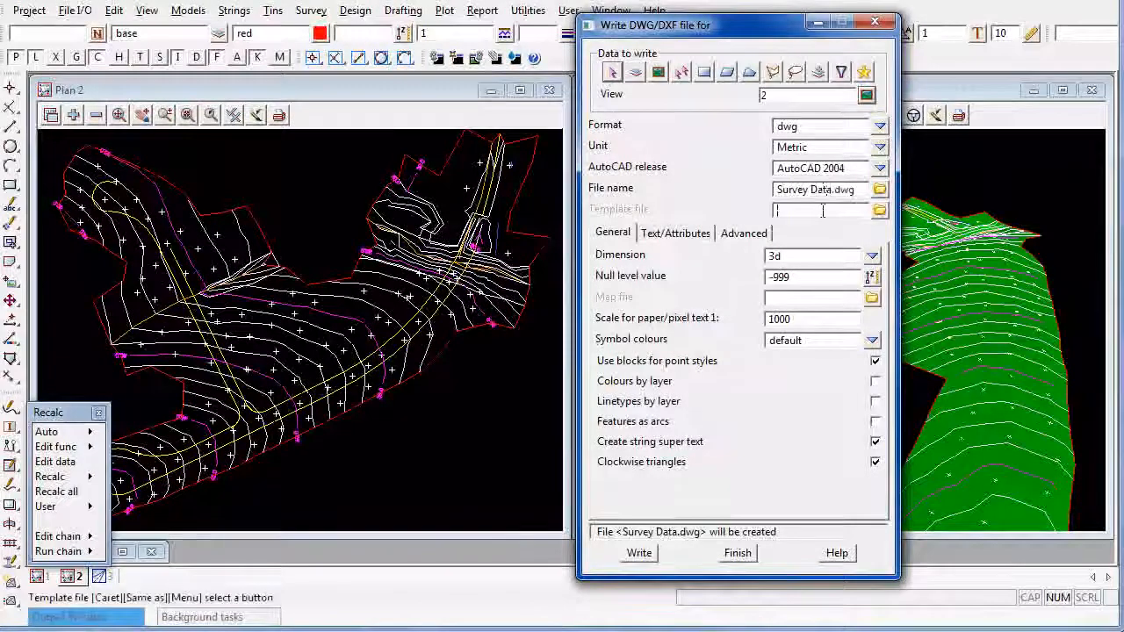
Set the DWG output dimension to 2d & contours(3d) and write the file
left_click(872, 256)
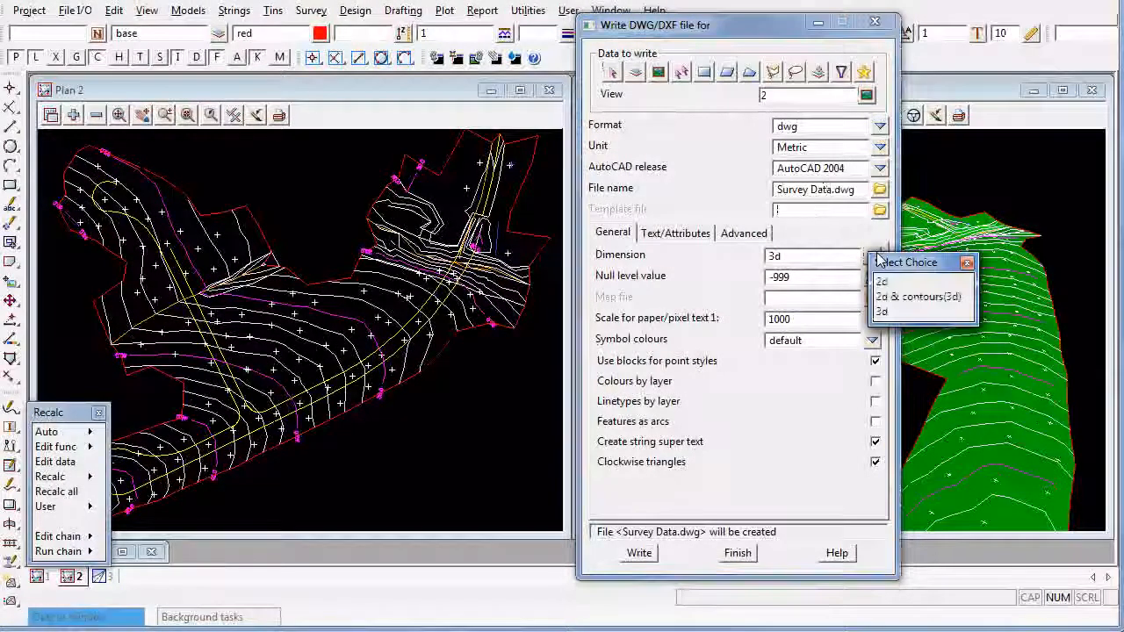
left_click(920, 297)
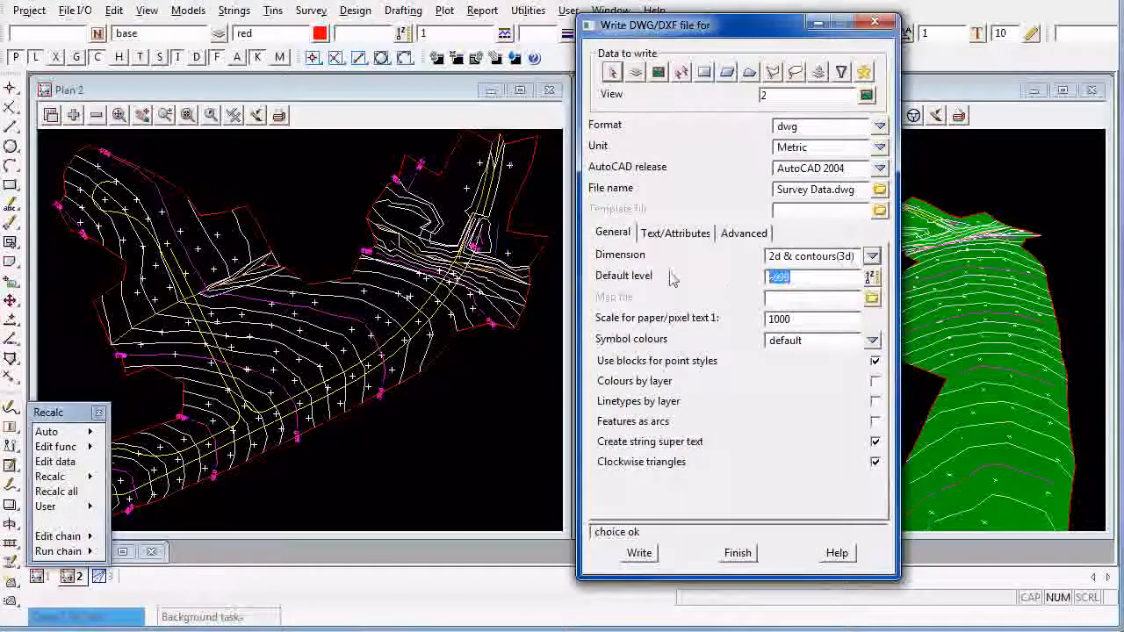
left_click(639, 553)
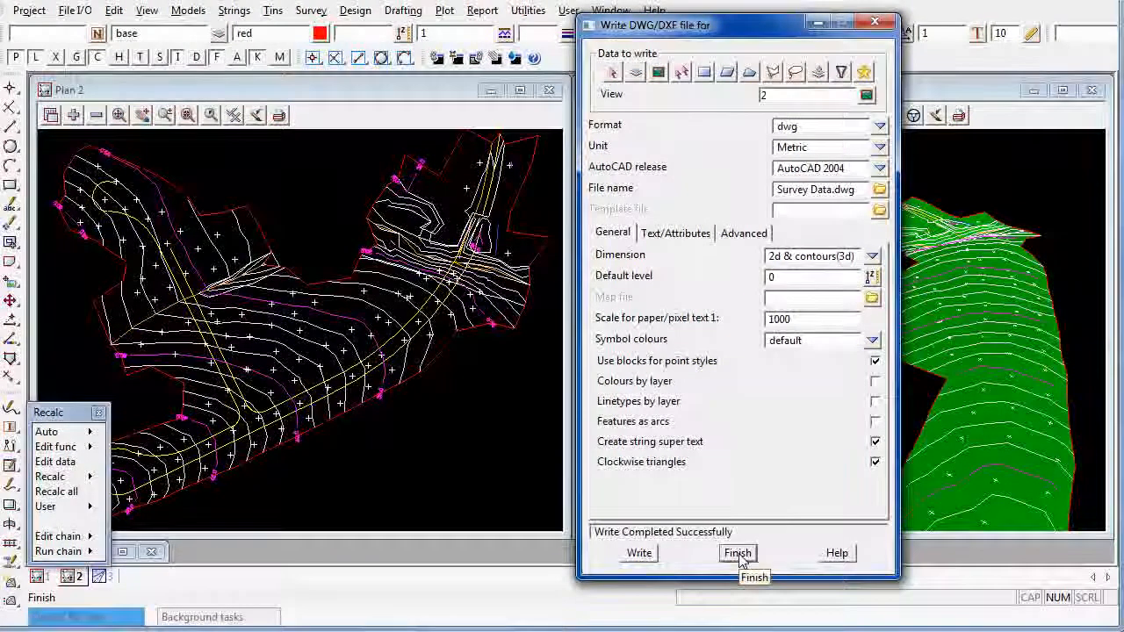